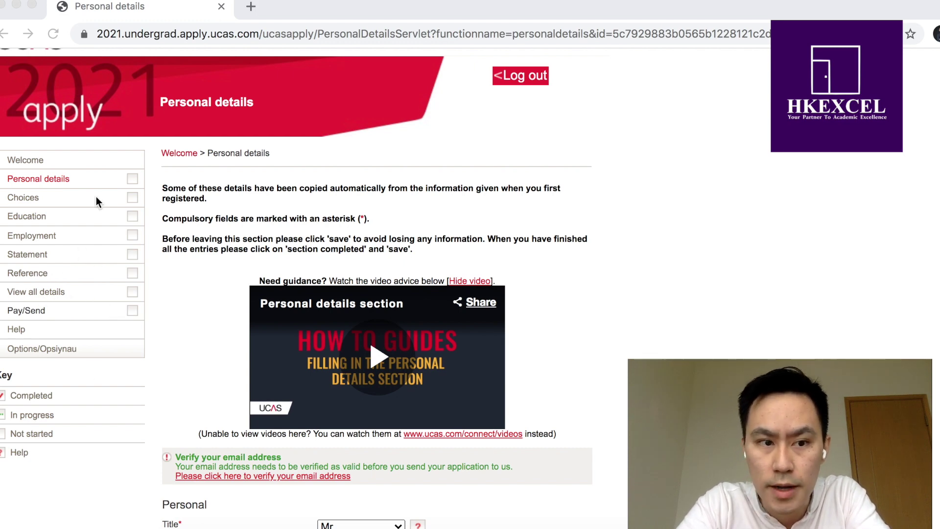
Open the Personal details section and review its personal fields, including the compulsory ones marked with an asterisk
click(62, 178)
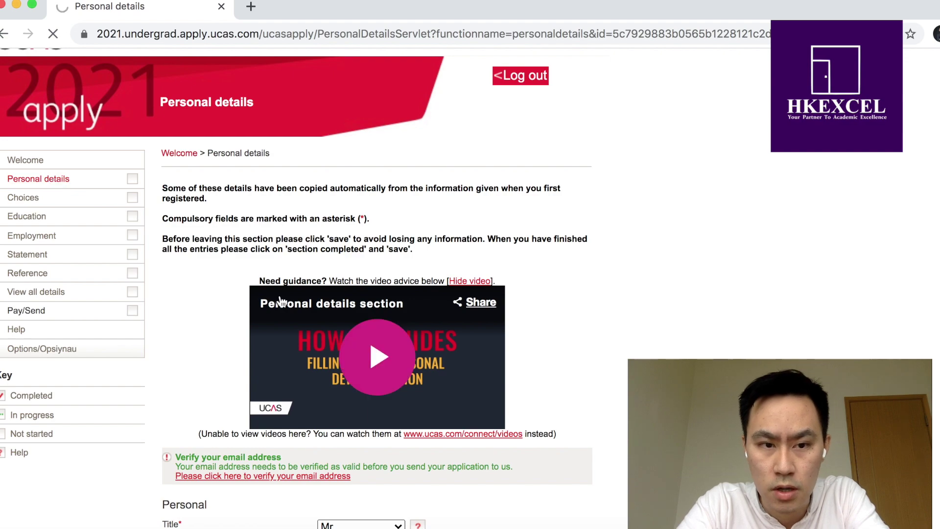
scroll(279, 298, down, 10)
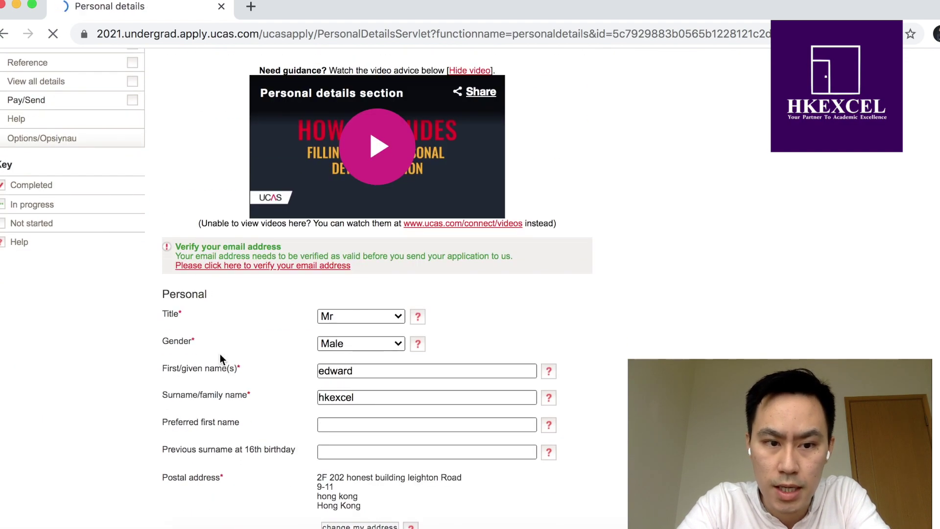
scroll(244, 273, down, 10)
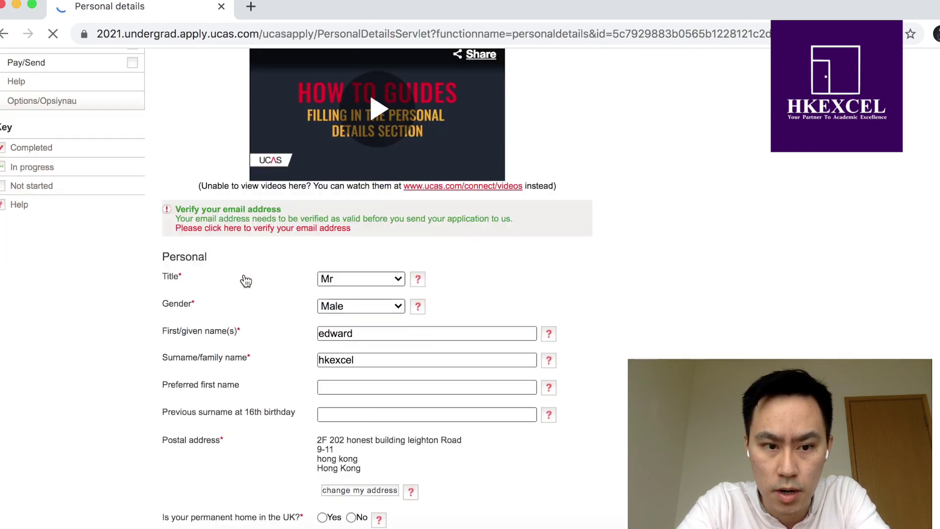
scroll(246, 280, down, 3)
drag(162, 186, 298, 191)
scroll(269, 330, down, 3)
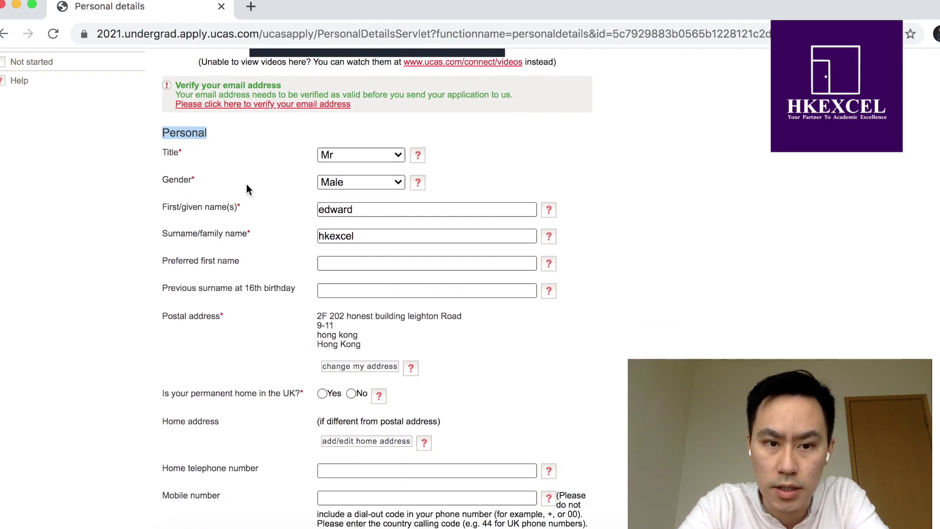
scroll(246, 184, down, 2)
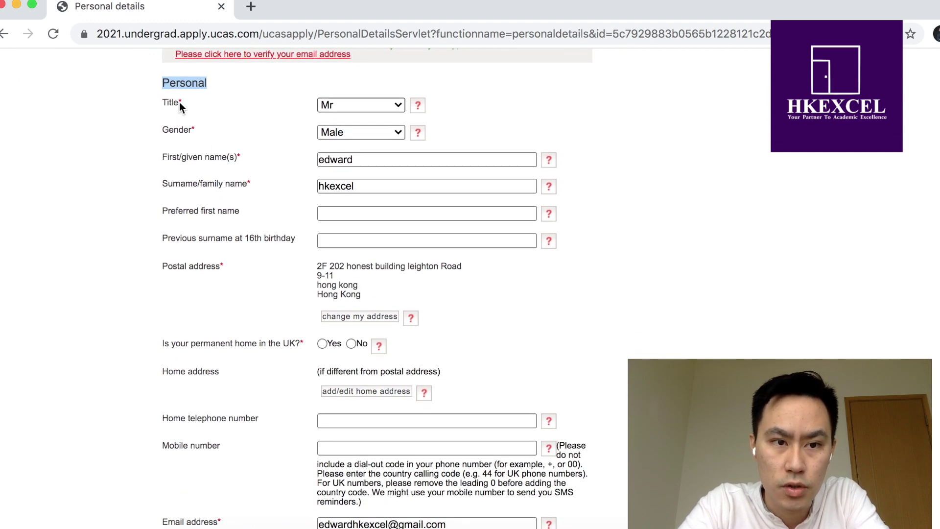
drag(178, 100, 183, 101)
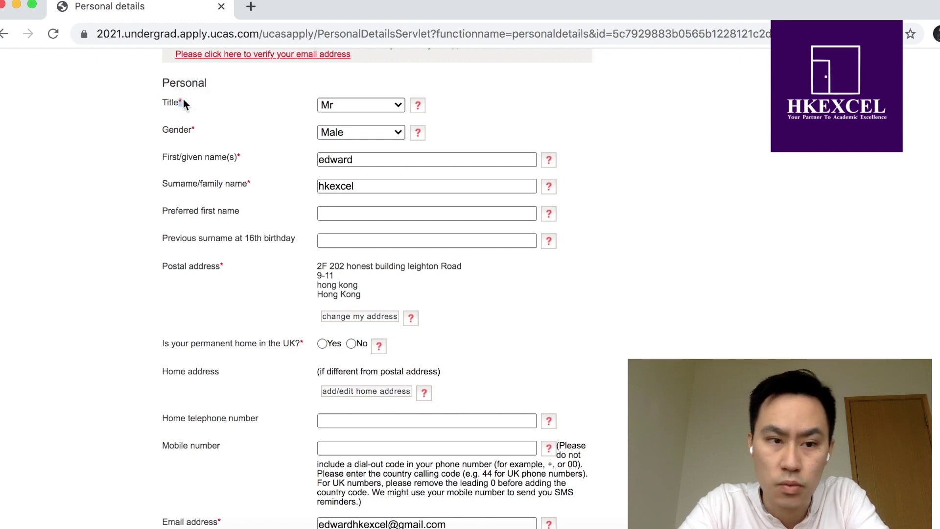
scroll(226, 315, down, 6)
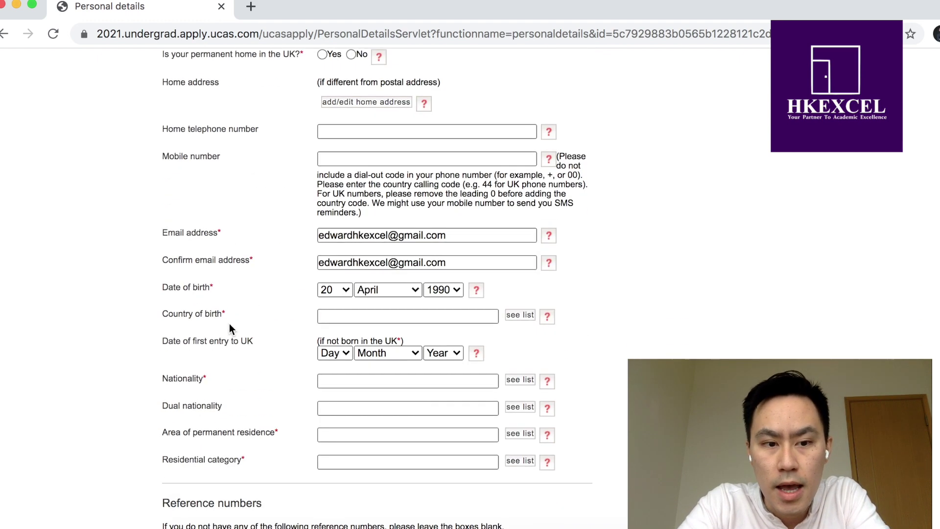
Answer Yes to the question whether the permanent home is in the UK
scroll(230, 329, up, 3)
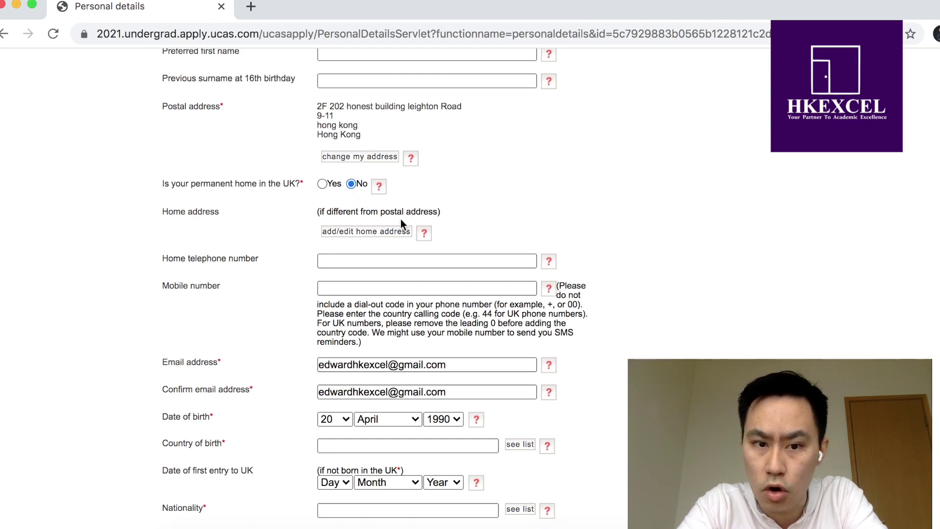
scroll(344, 170, up, 3)
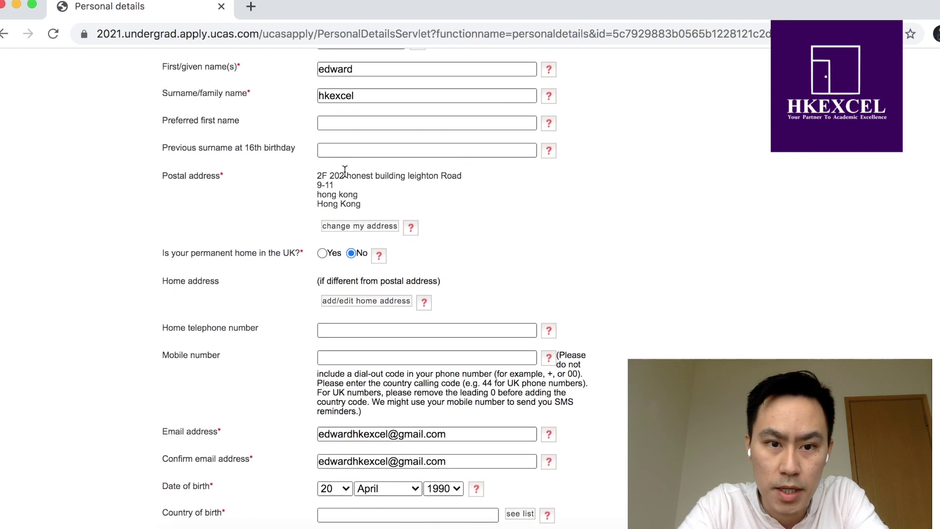
scroll(372, 259, down, 3)
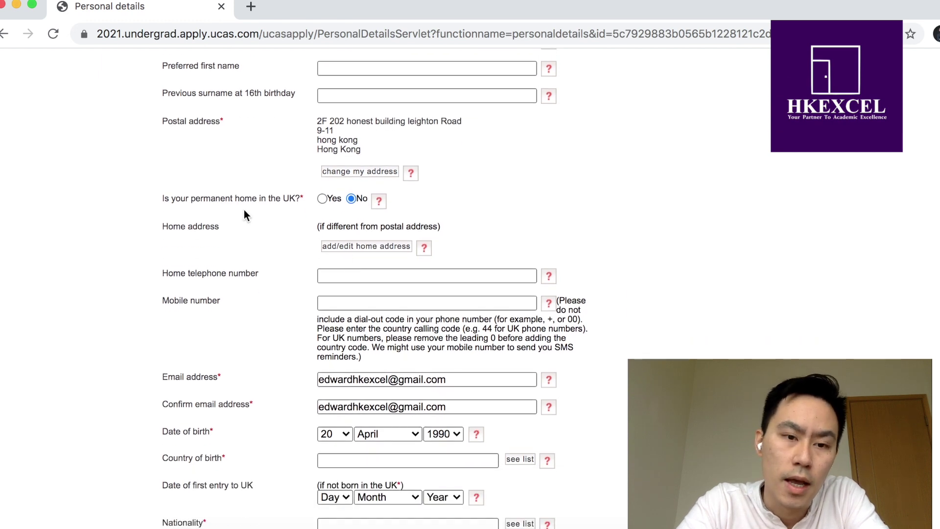
click(326, 199)
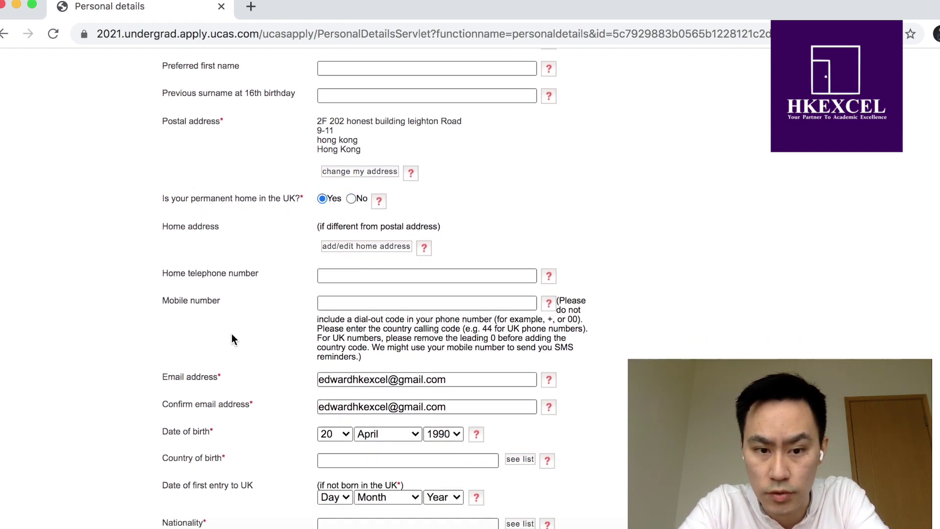
Examine the Reference numbers section with its TOEFL and IELTS TRF number fields, and the surrounding personal details fields
scroll(245, 326, down, 10)
scroll(224, 343, down, 8)
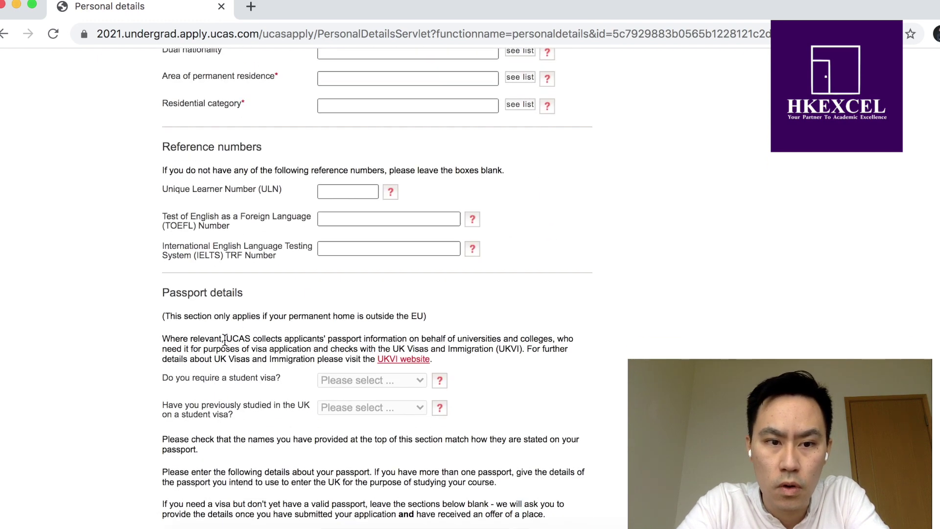
triple_click(216, 141)
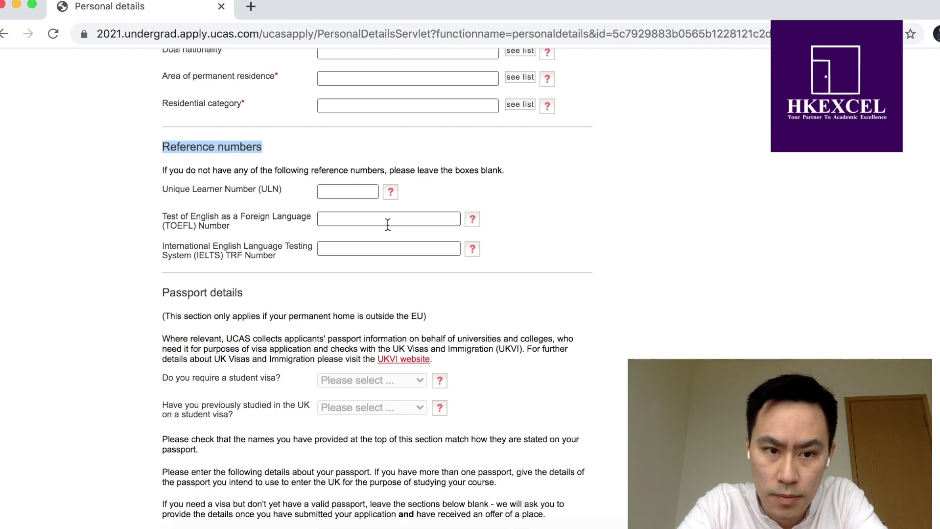
click(365, 222)
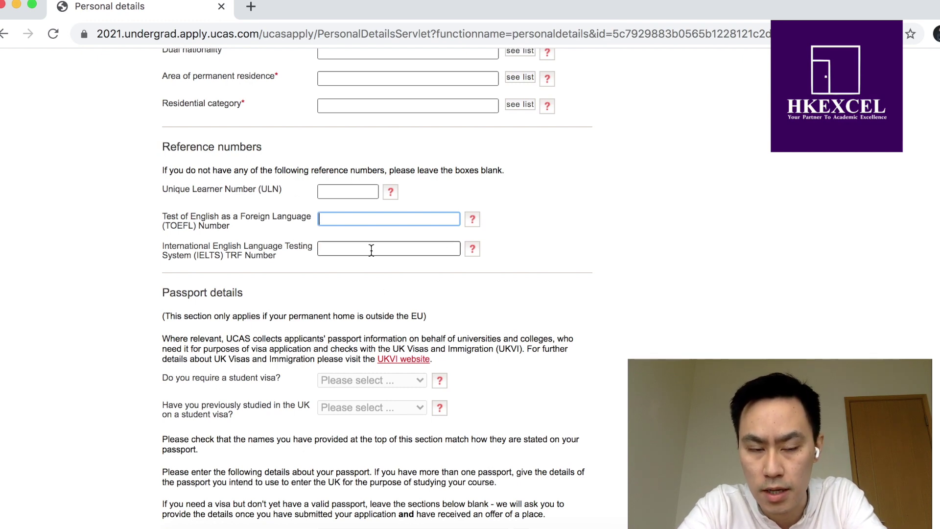
scroll(371, 250, up, 3)
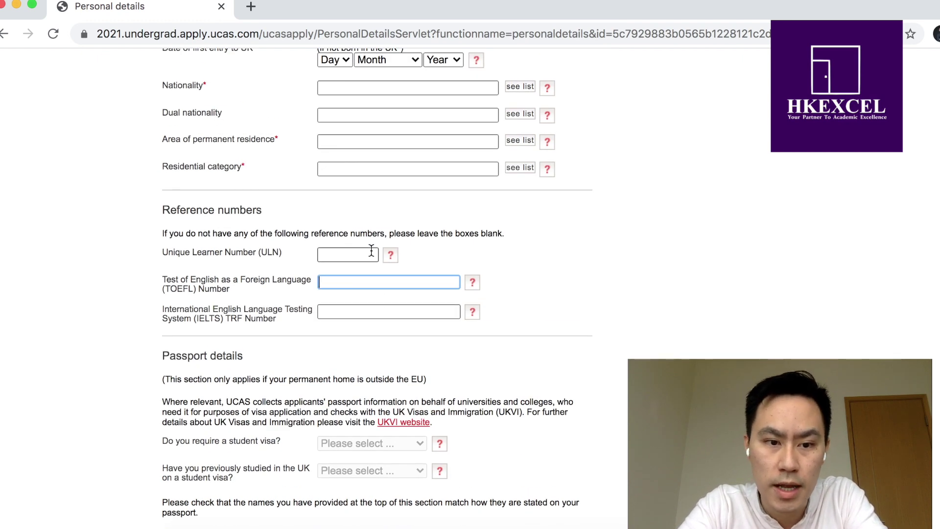
triple_click(226, 305)
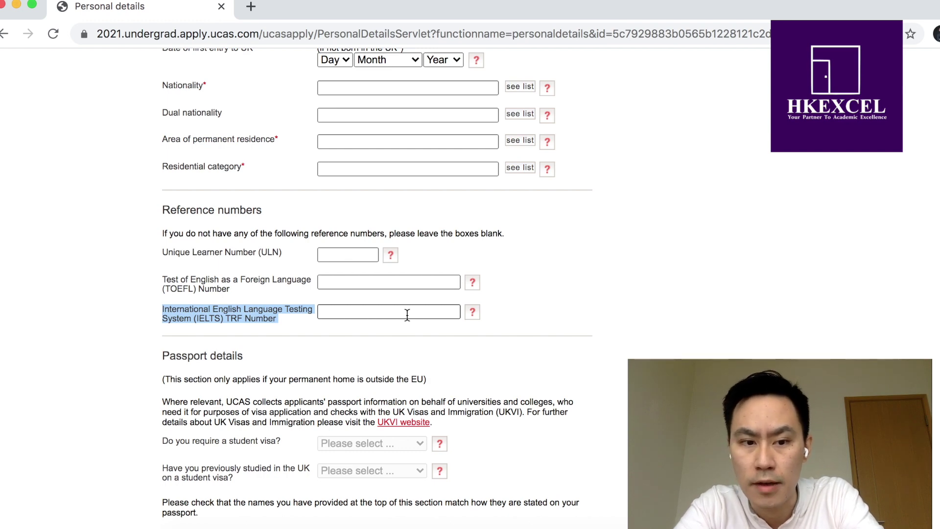
scroll(242, 244, up, 3)
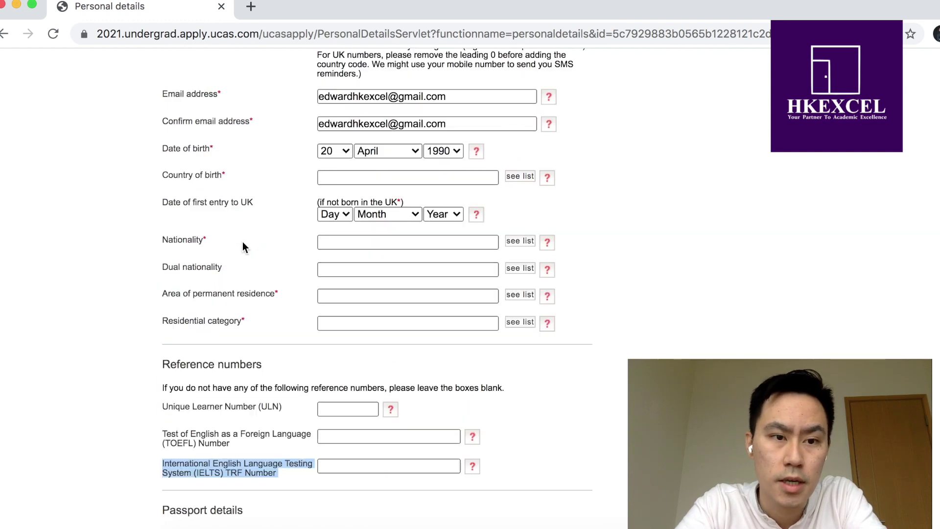
scroll(244, 246, down, 4)
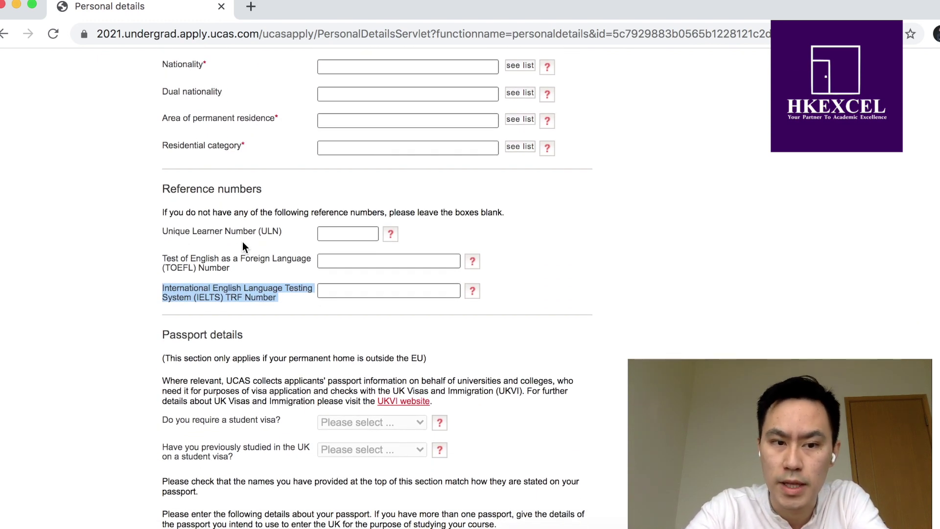
scroll(243, 246, up, 15)
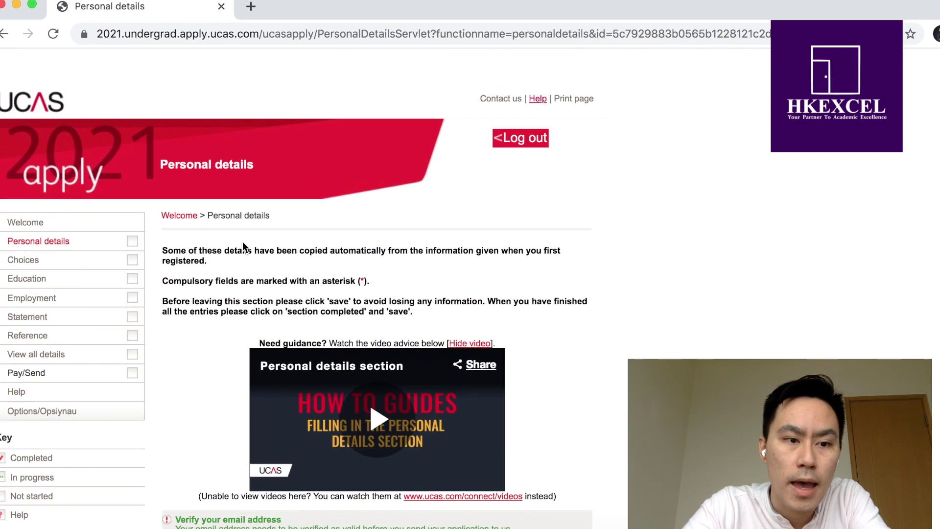
Go to the Choices section and start adding a new choice
click(23, 226)
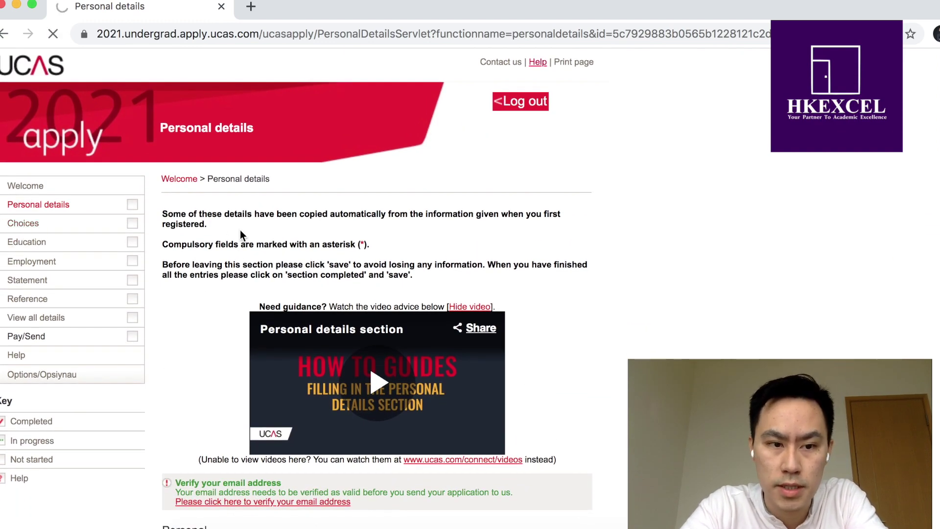
scroll(242, 234, down, 1)
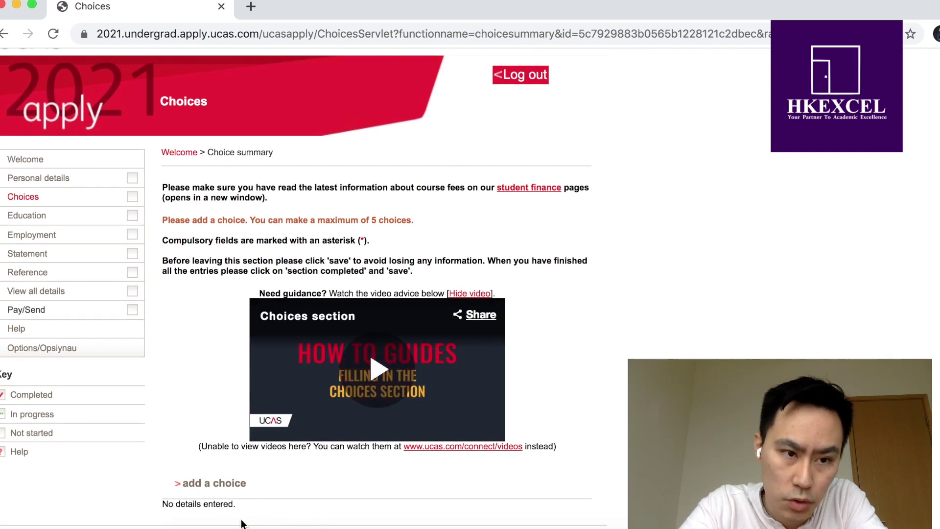
click(229, 484)
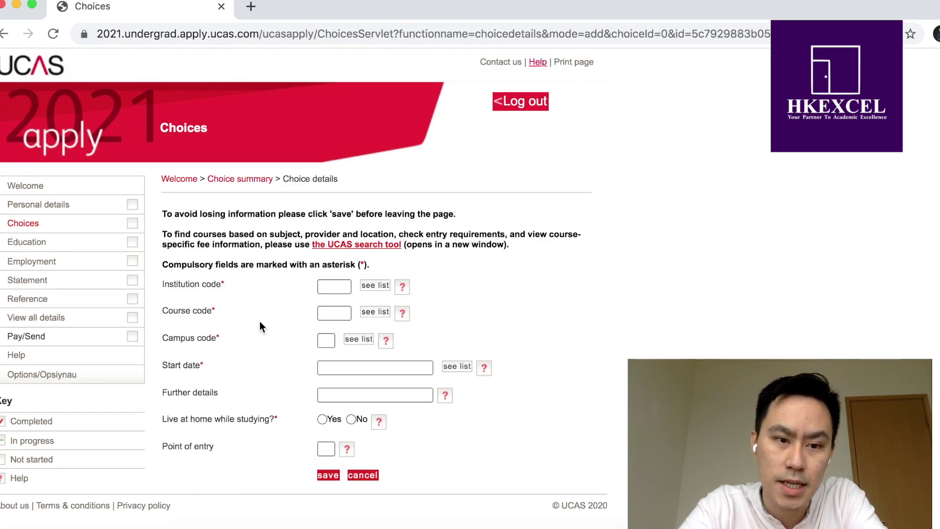
triple_click(196, 286)
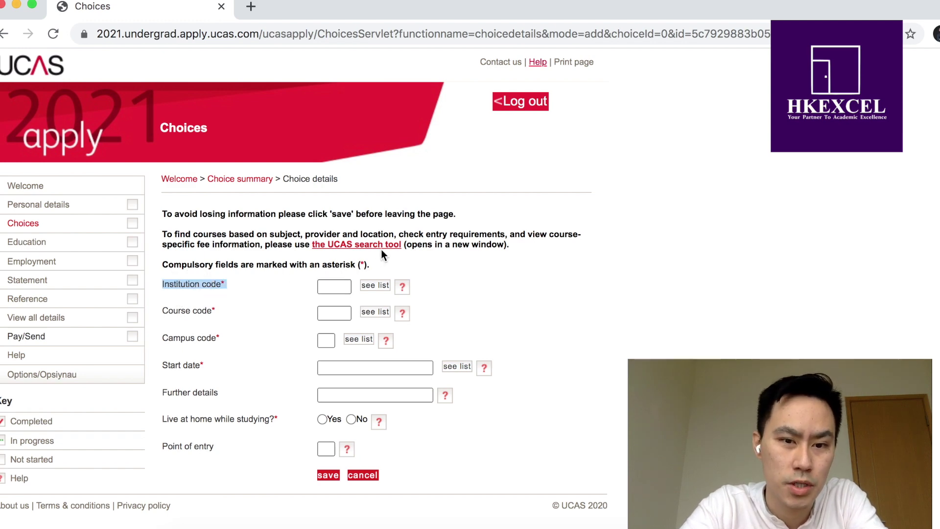
click(399, 289)
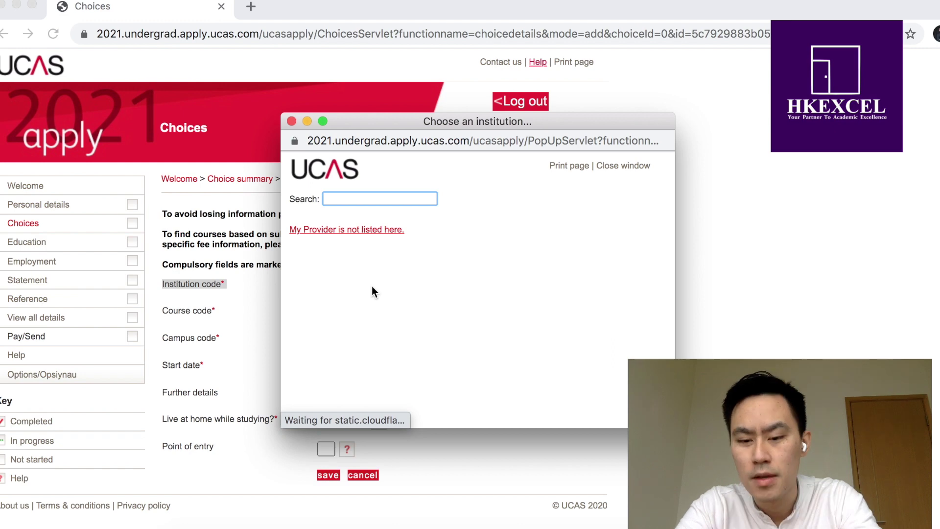
text(oxford)
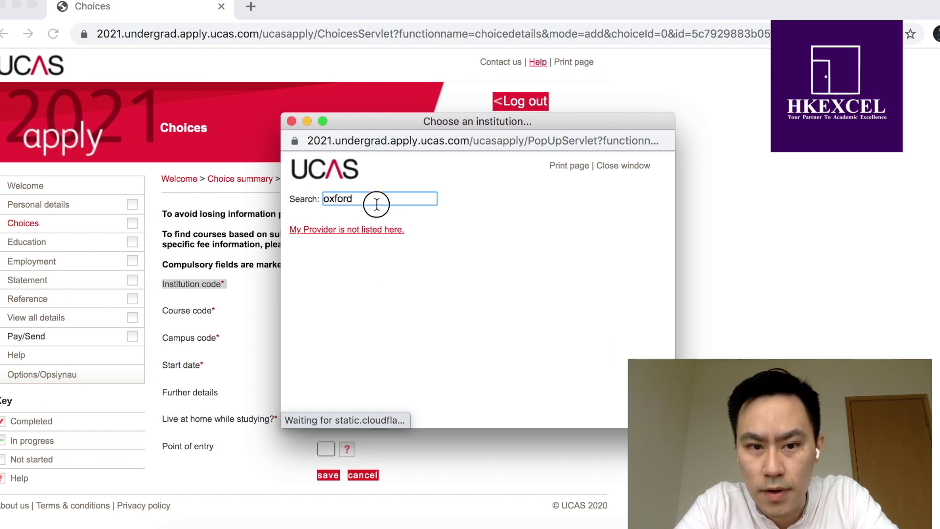
click(292, 121)
Search the institution list for "oxfor", highlight the University of Oxford entry and close the list without choosing it
click(362, 284)
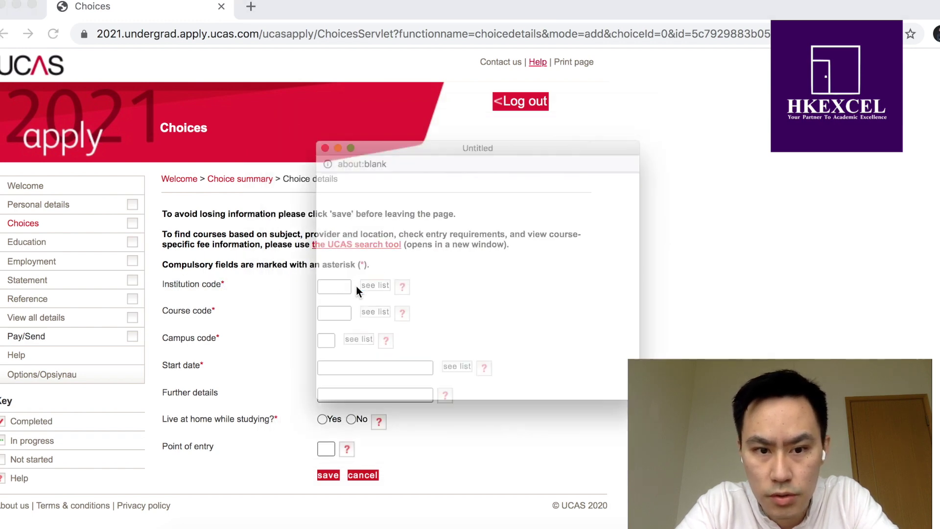
click(407, 198)
text(ox)
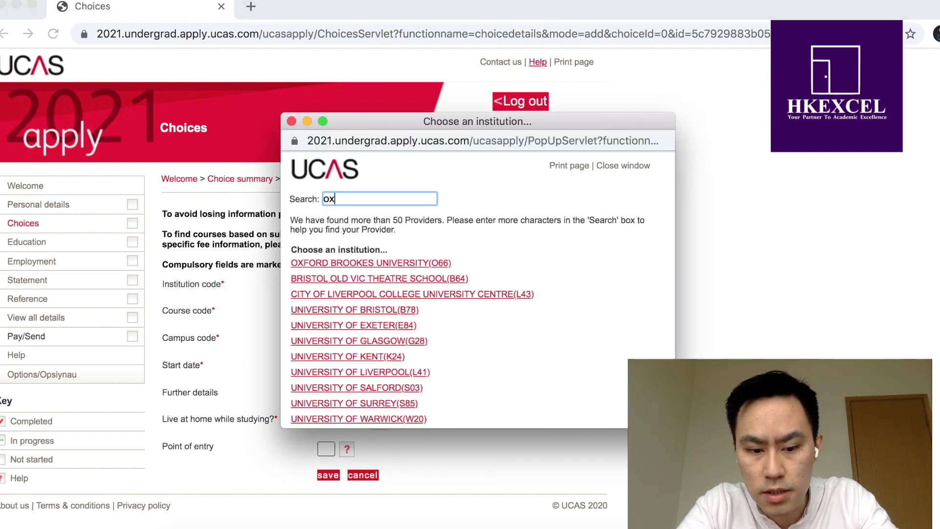
text(for)
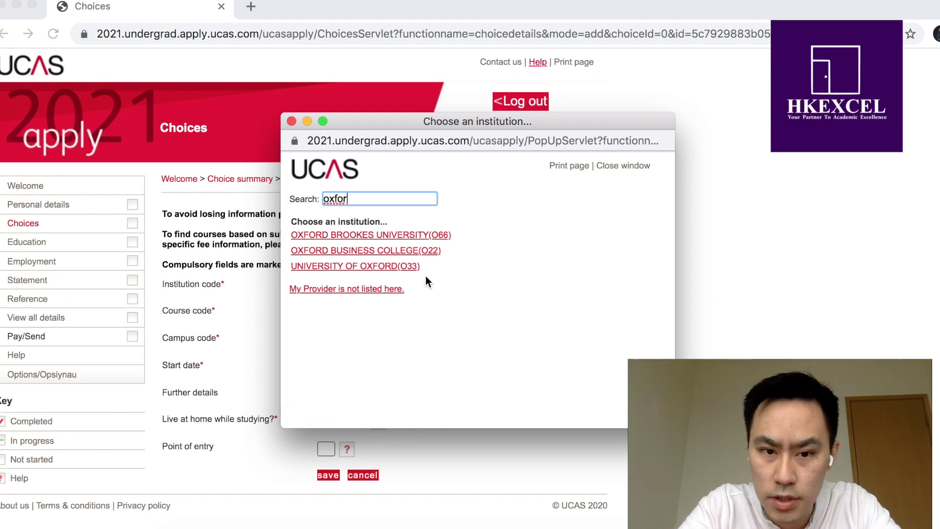
drag(423, 267, 290, 265)
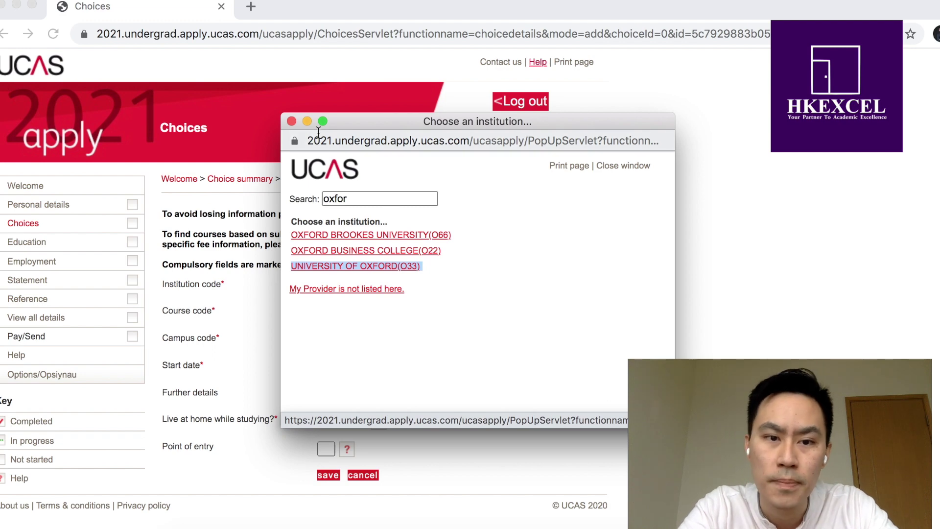
click(291, 120)
Search the institution list for "ucl" and choose UCL University College London (U80) as the institution
triple_click(189, 312)
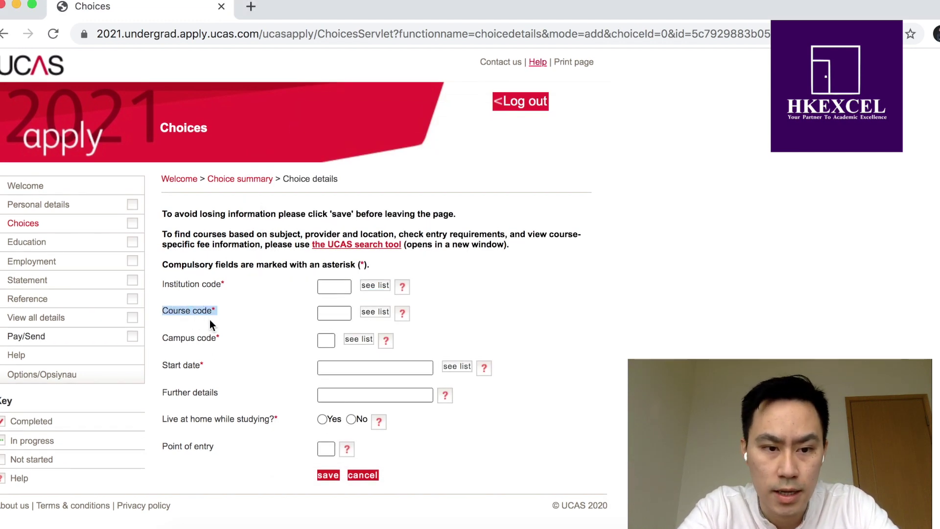
click(384, 285)
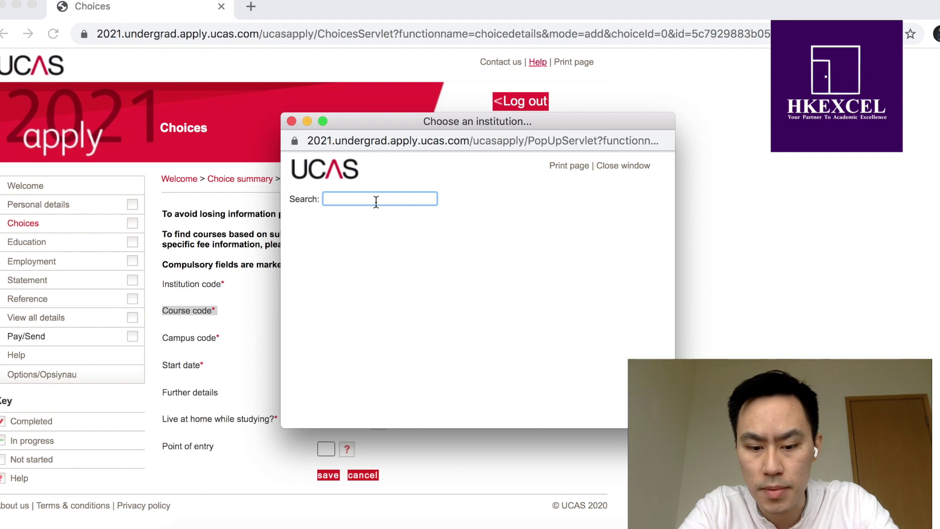
text(ucl)
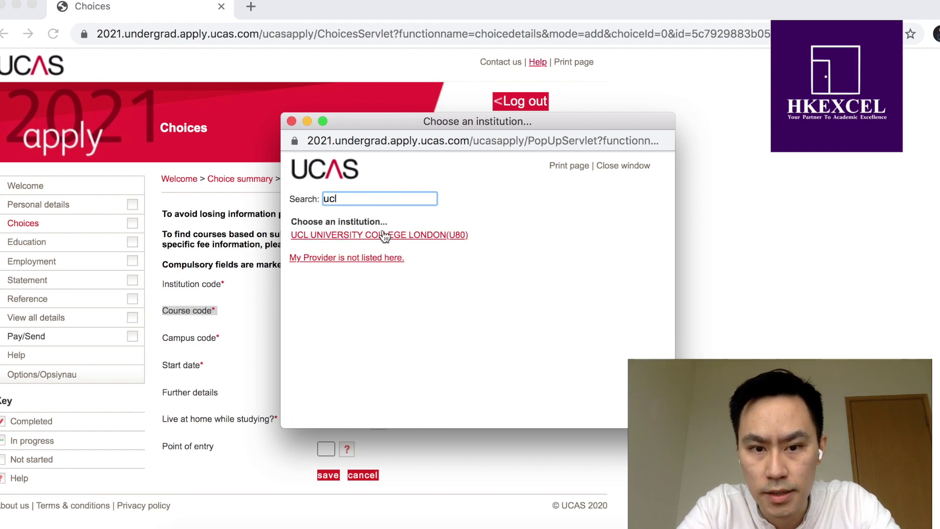
click(383, 233)
Browse the UCL course list under L, highlight the Law (M100) entry with its duration, and close the list without choosing
click(358, 312)
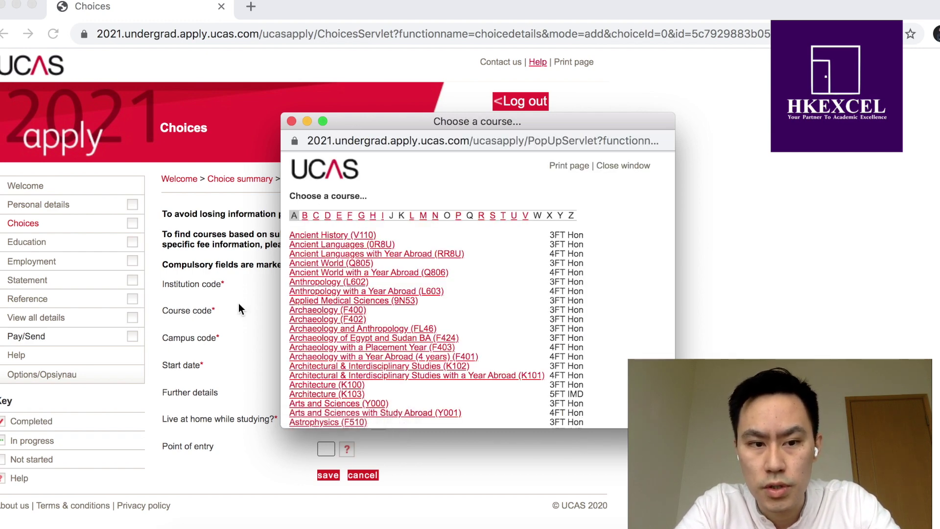
click(412, 219)
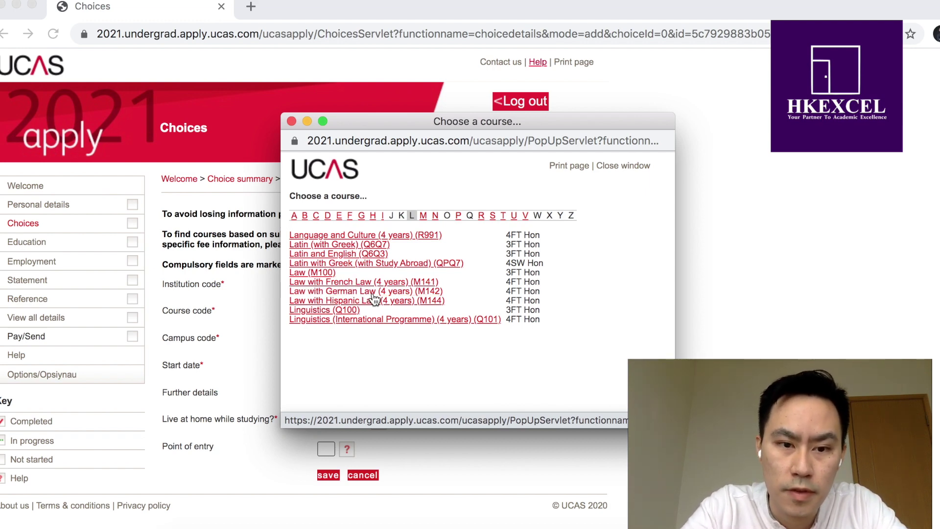
drag(505, 272, 522, 281)
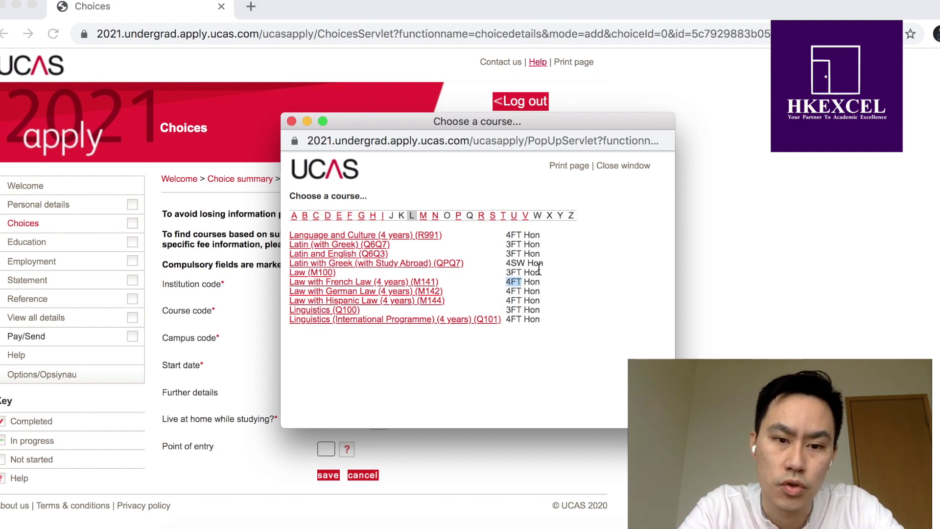
drag(544, 272, 506, 272)
drag(300, 260, 294, 271)
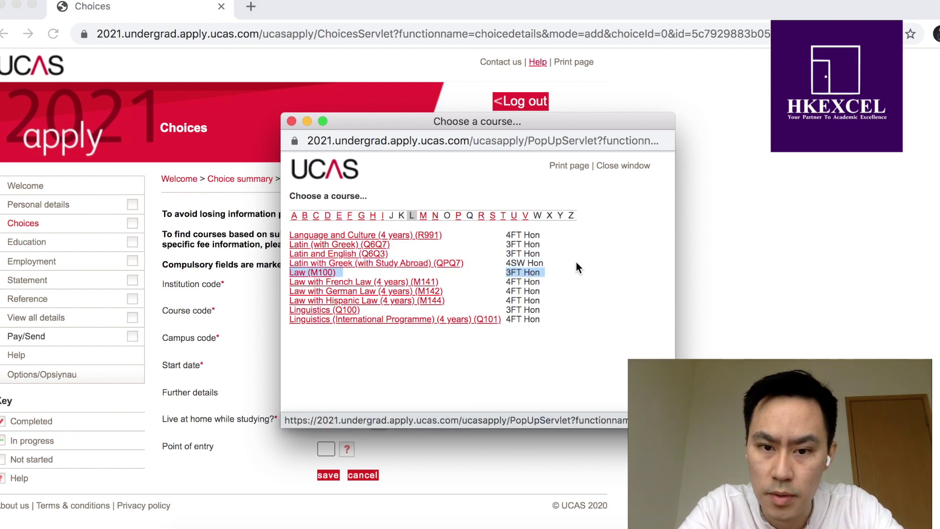
click(291, 121)
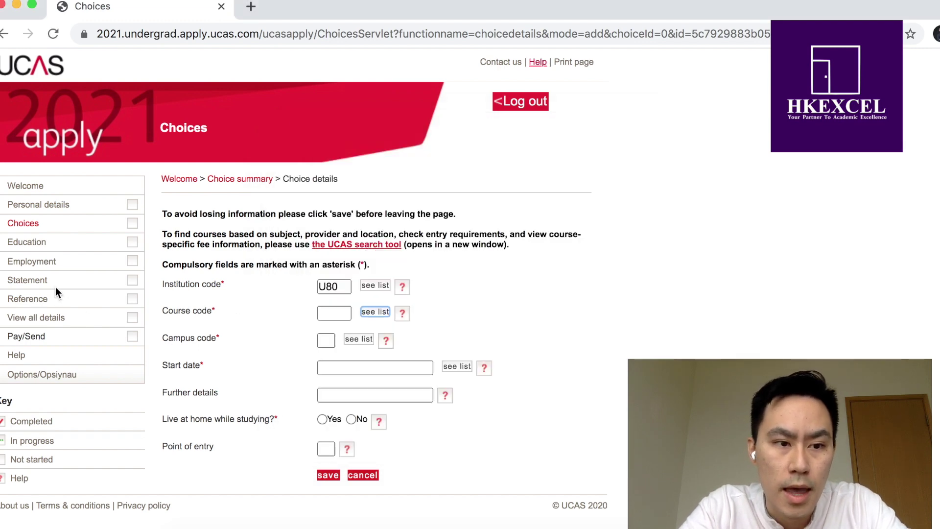
Go to the Education section and start adding a new school/college/centre
click(30, 242)
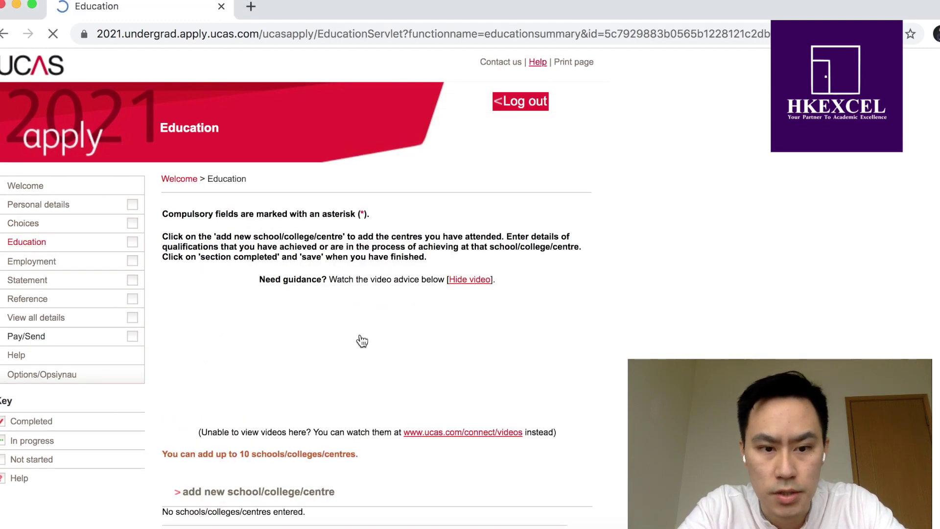
scroll(360, 340, down, 3)
scroll(292, 344, down, 1)
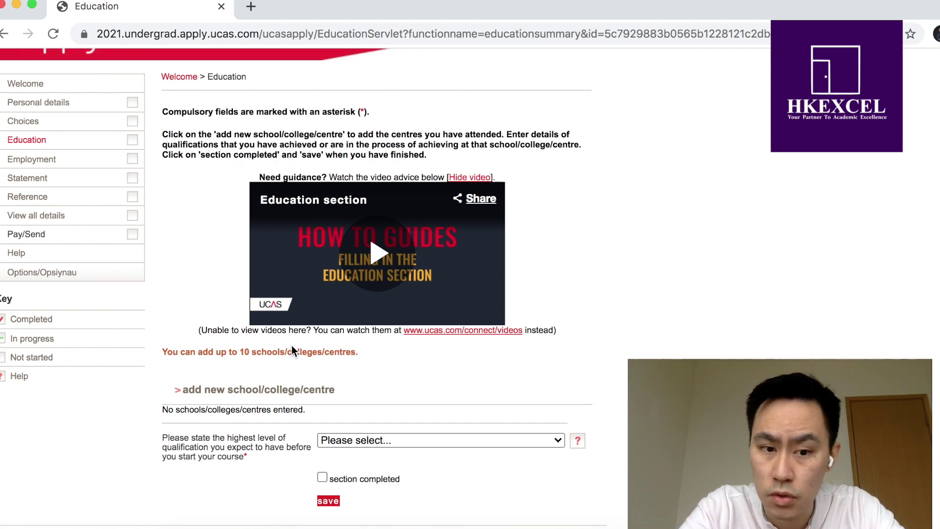
click(258, 396)
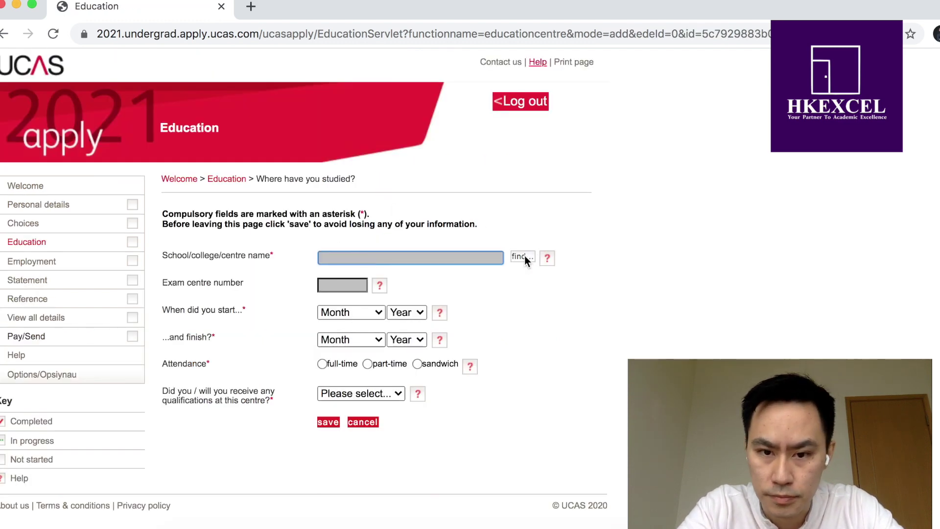
Search the school list for "dioc" and choose Diocesan Boys School, Hong Kong as the school/college/centre name
click(522, 257)
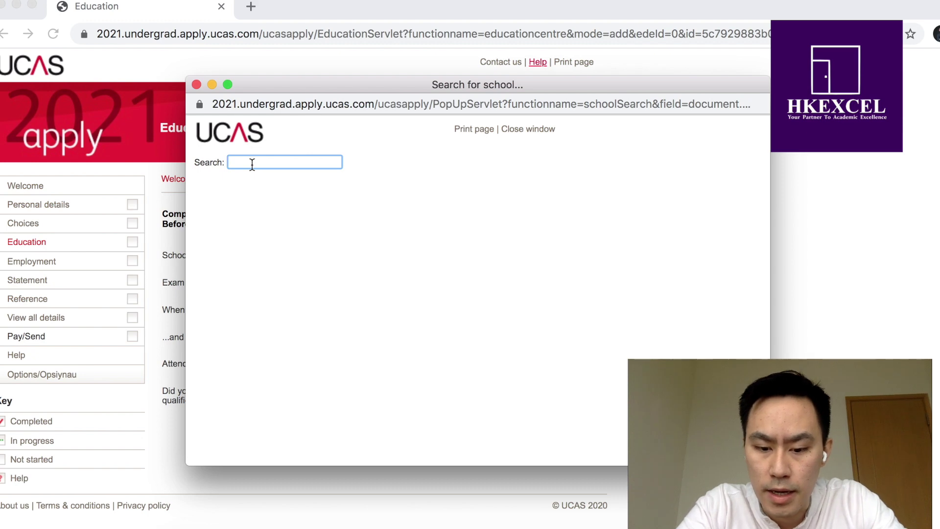
text(dio)
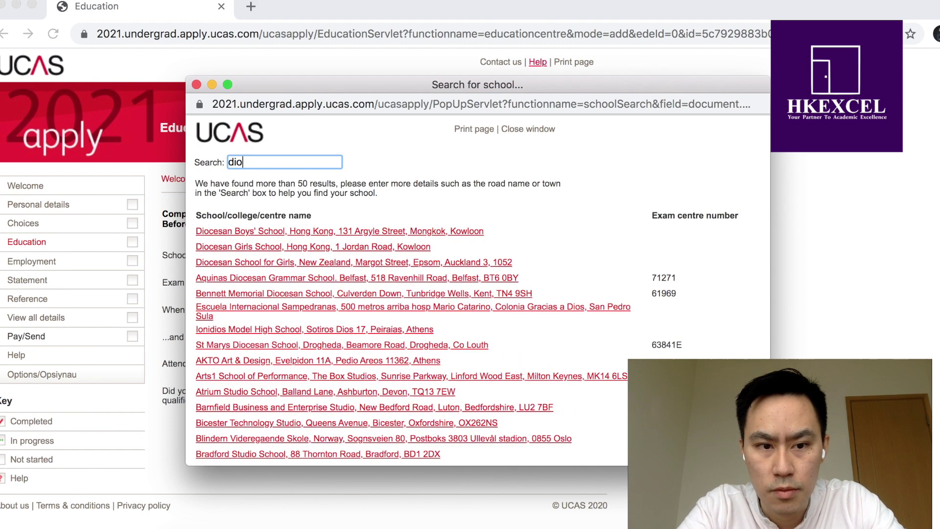
text(c)
click(261, 202)
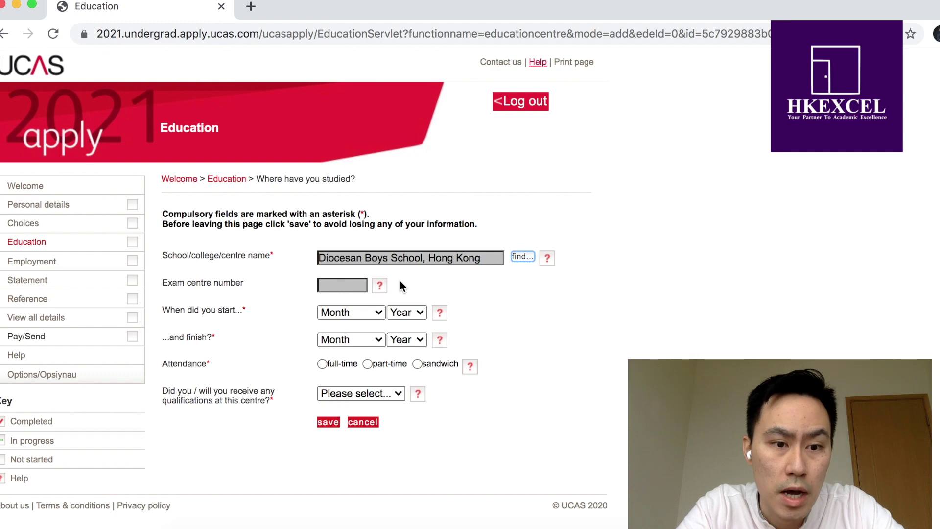
click(342, 286)
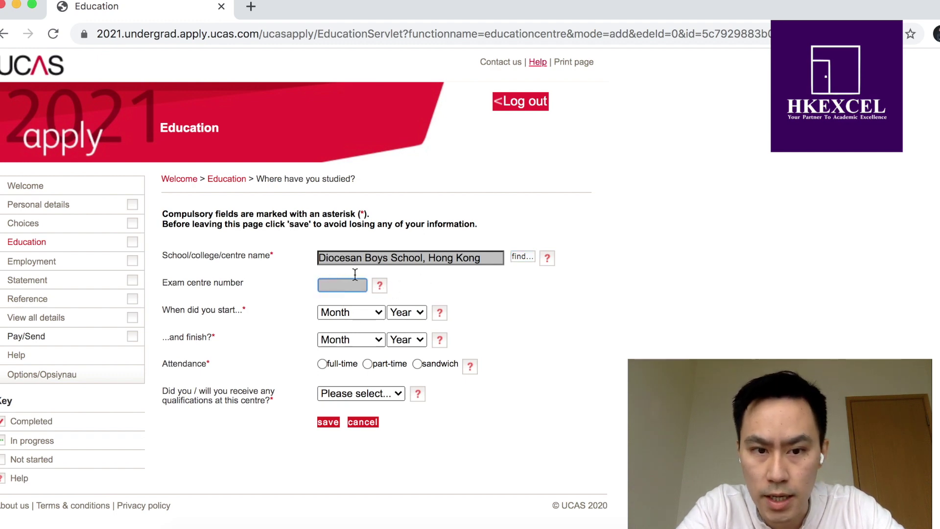
click(343, 258)
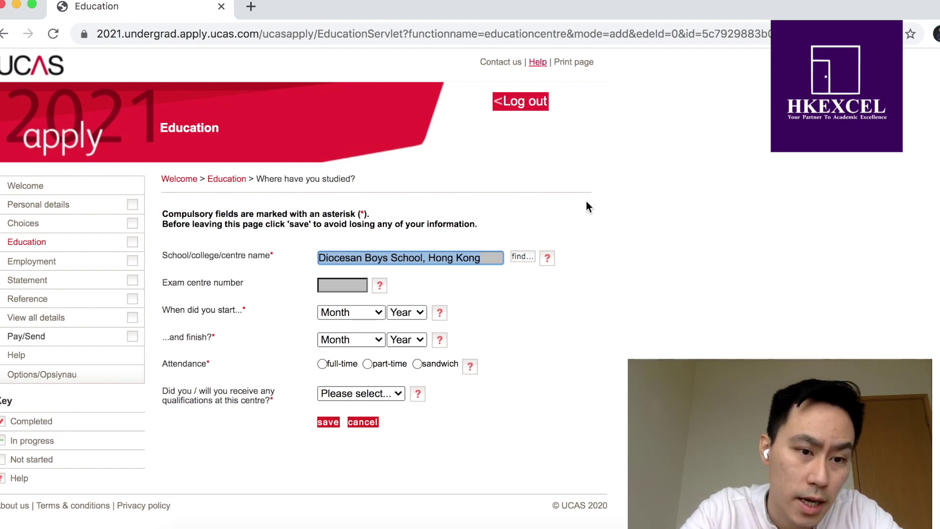
Go to the Employment section, open a new employer entry and highlight its Job description label
click(30, 263)
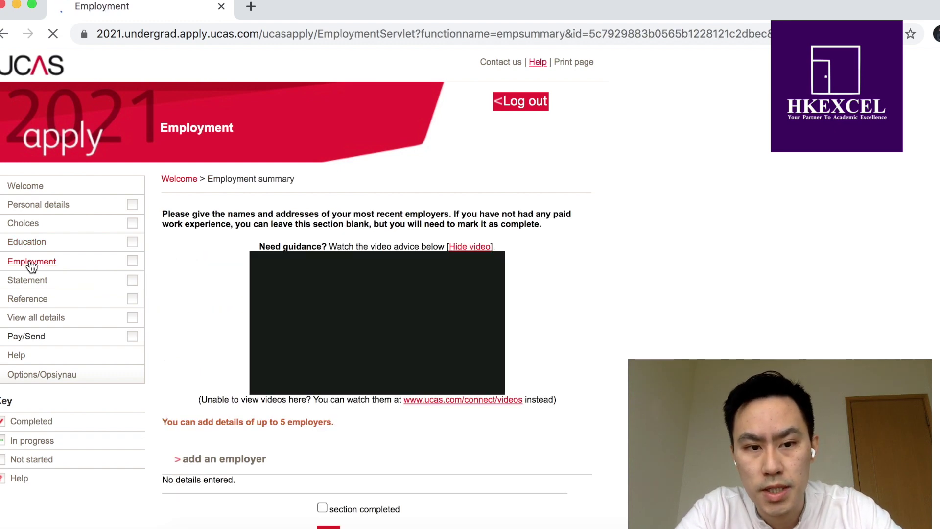
scroll(270, 325, down, 1)
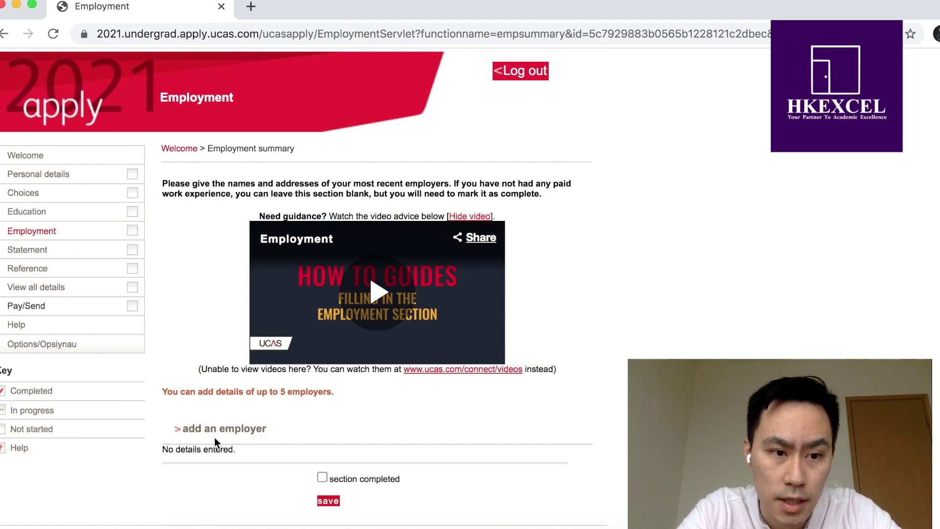
click(239, 433)
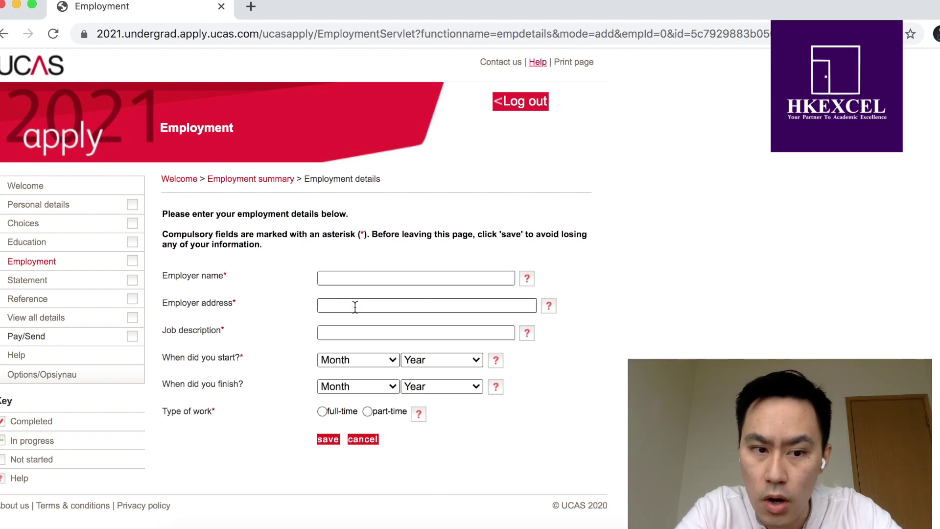
double_click(202, 335)
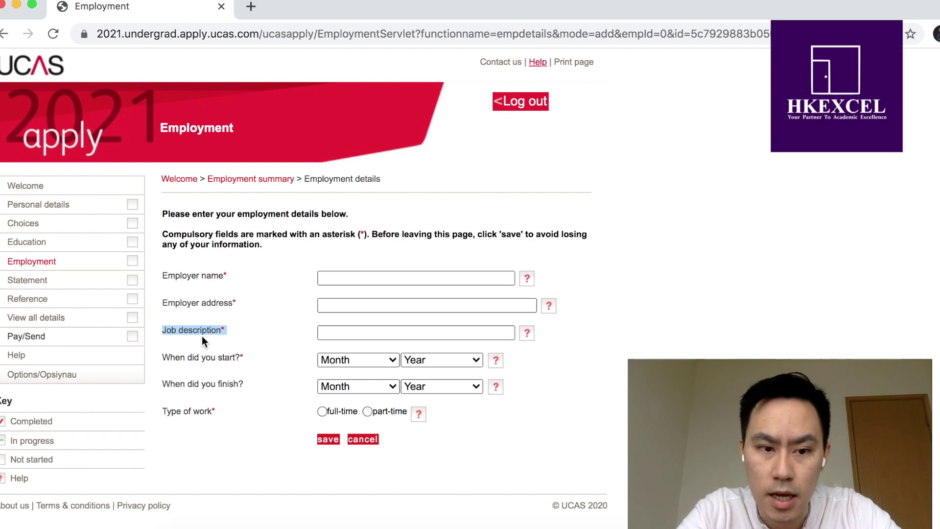
Go to the Statement section and highlight the 4000-character limit above the personal statement box
click(35, 280)
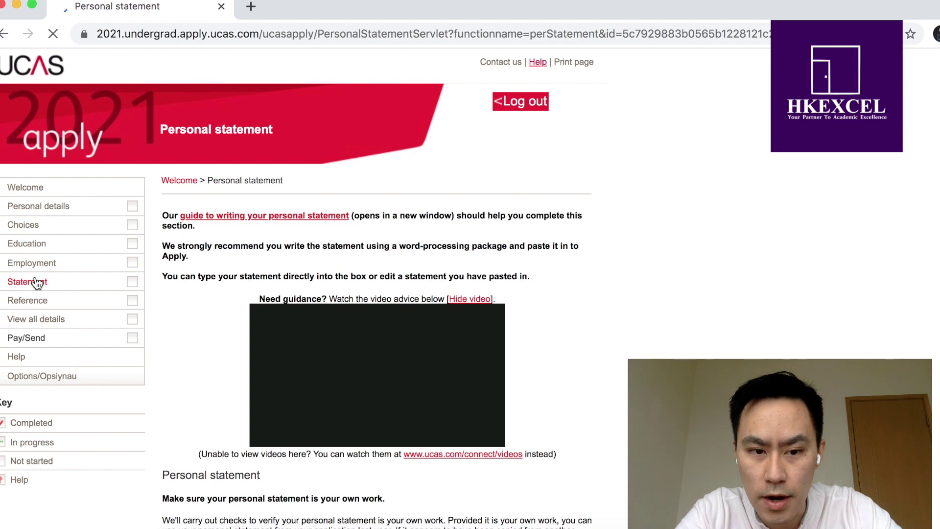
scroll(338, 299, down, 5)
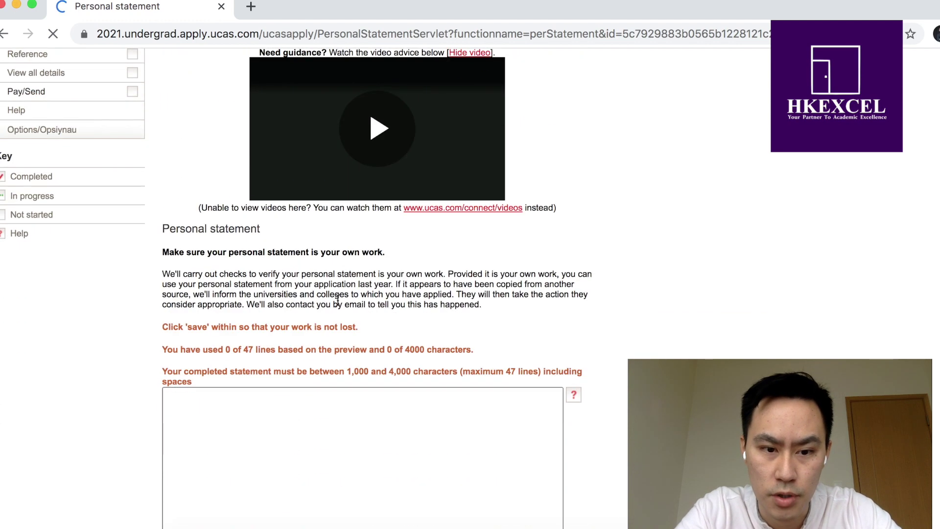
scroll(338, 299, down, 2)
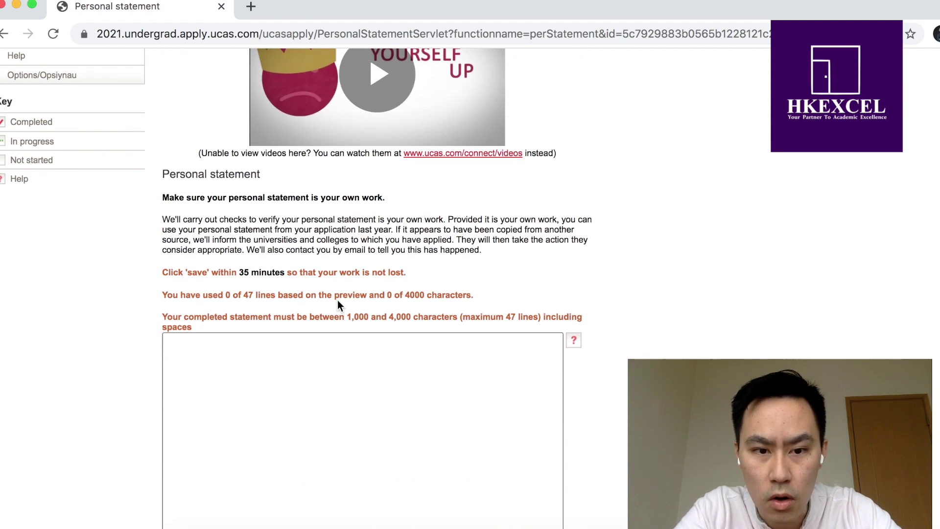
drag(484, 299, 386, 295)
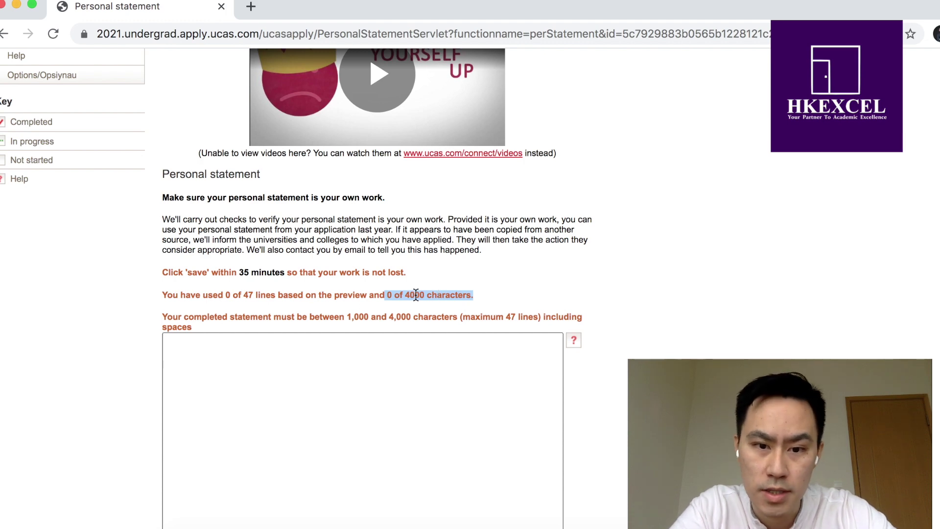
Try out a short sample name with a space in it in the personal statement box, and clear it
click(416, 390)
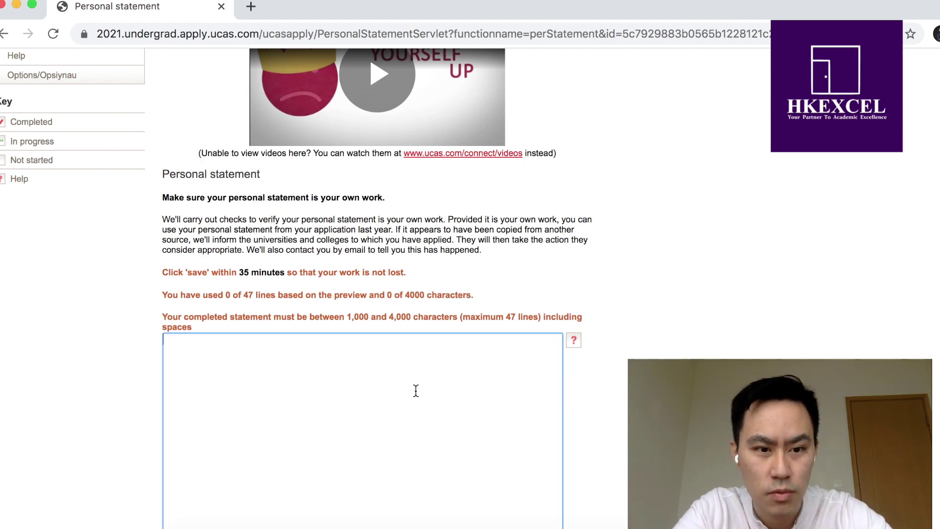
text(e)
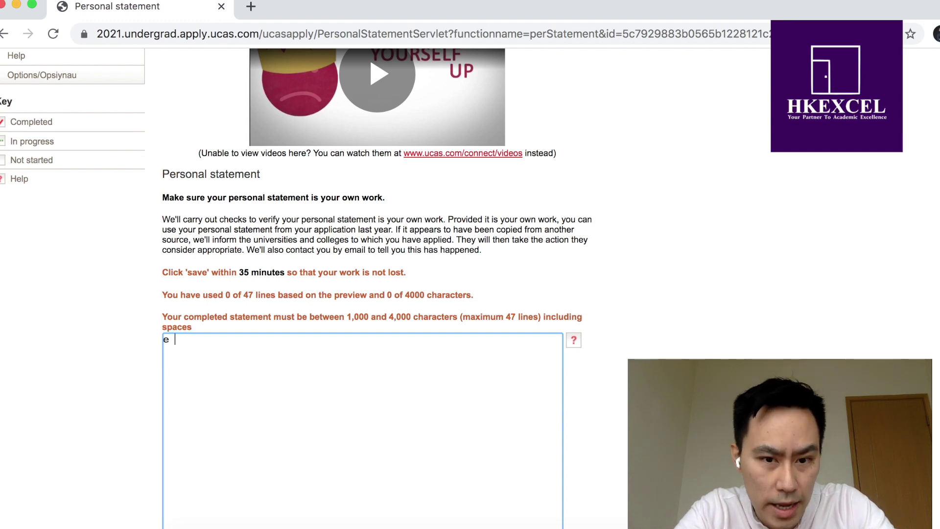
key(BackSpace)
key(BackSpace)
text(edward)
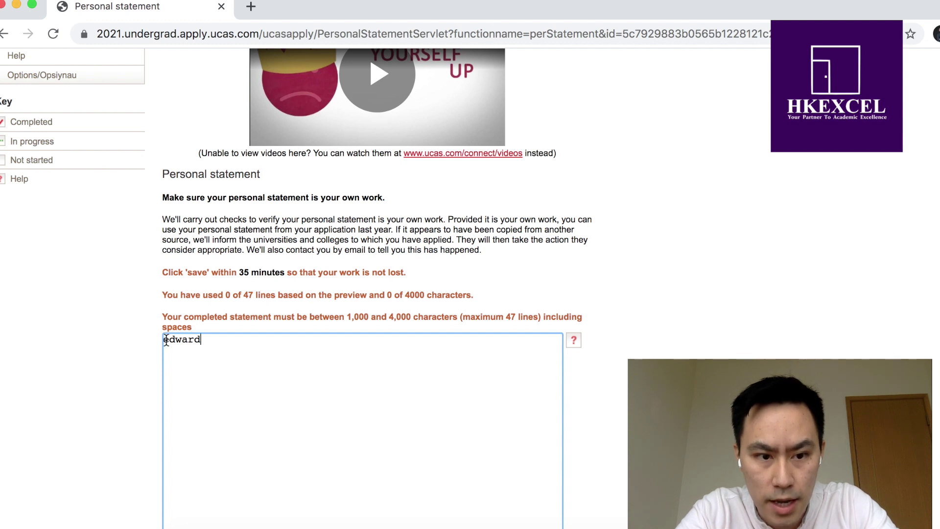
click(193, 341)
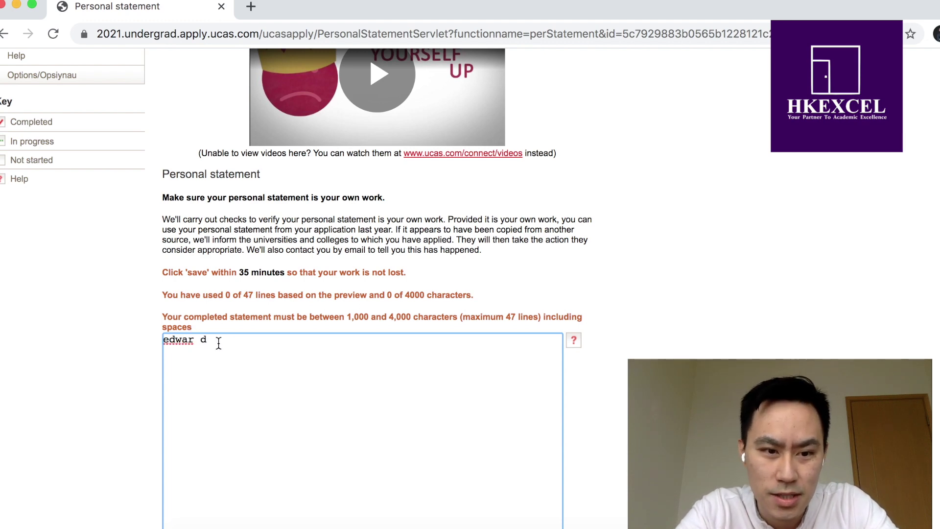
drag(218, 341, 149, 347)
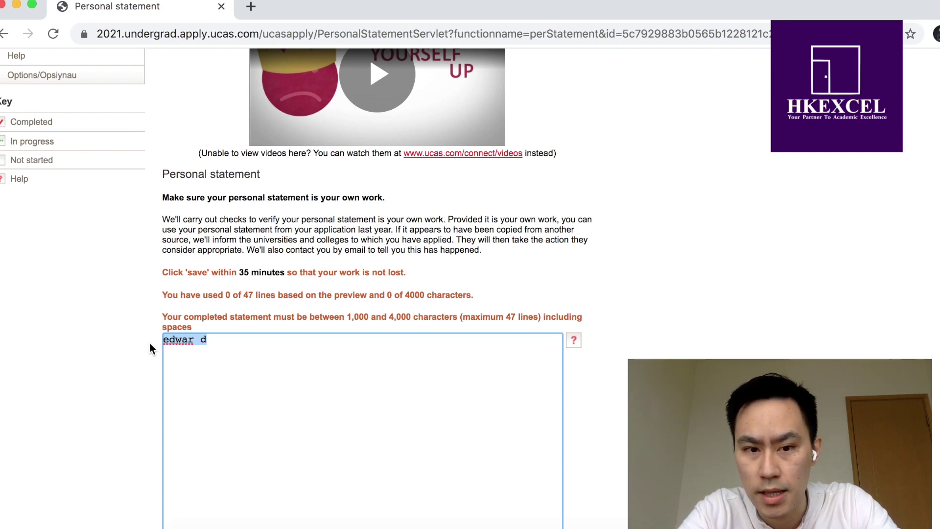
key(BackSpace)
Highlight the 47-line limit on the personal statement and examine the surrounding guidance
scroll(266, 348, down, 2)
drag(226, 247, 274, 247)
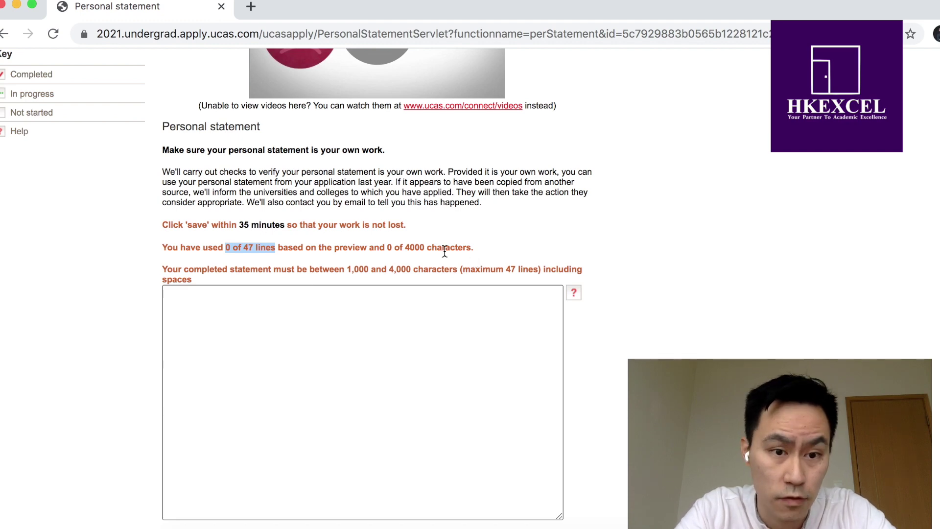
scroll(445, 251, up, 3)
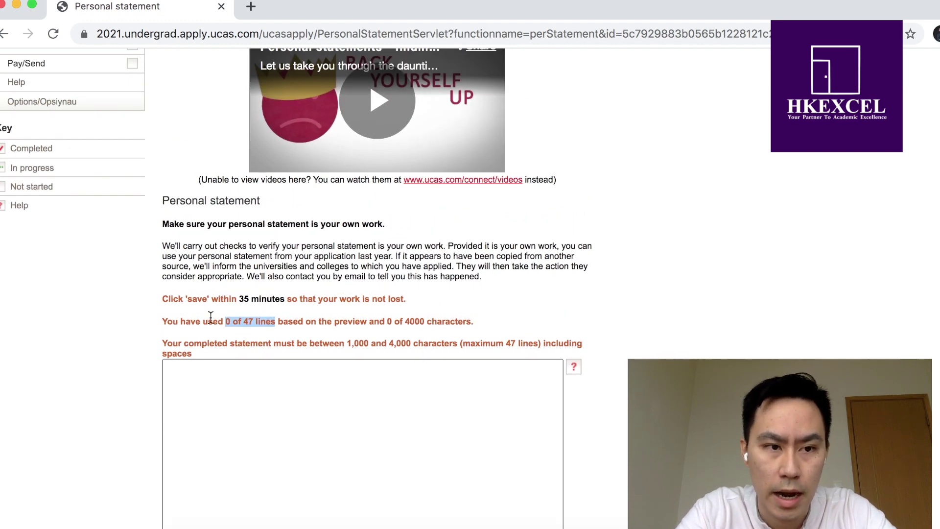
scroll(210, 317, up, 5)
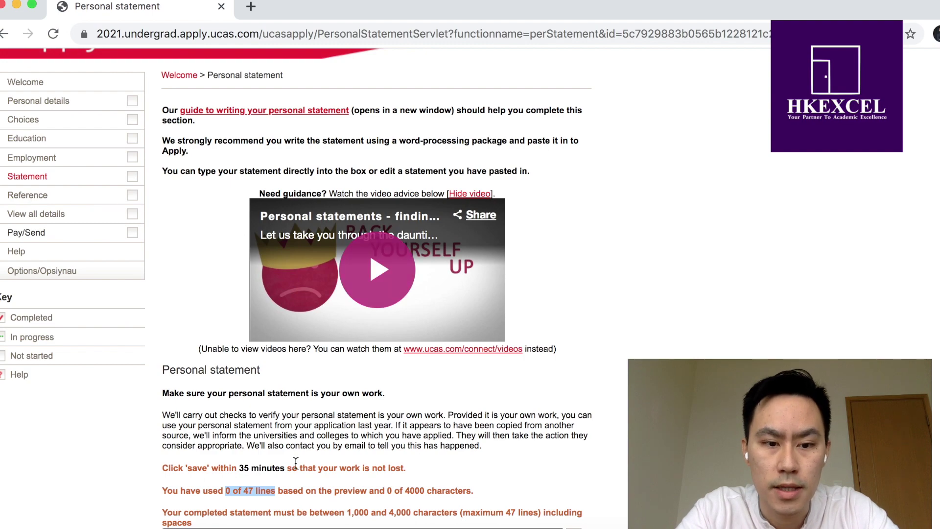
scroll(295, 462, down, 4)
scroll(303, 391, up, 4)
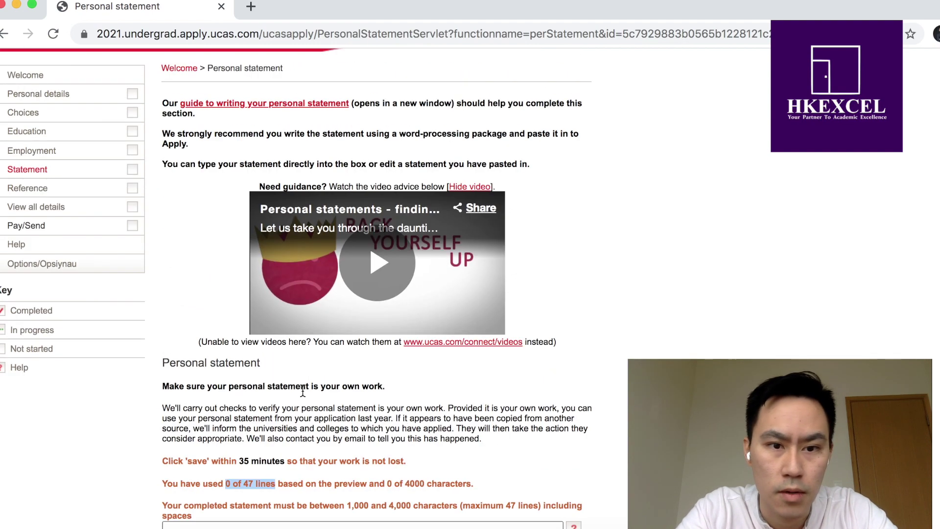
scroll(303, 390, down, 4)
scroll(303, 395, up, 3)
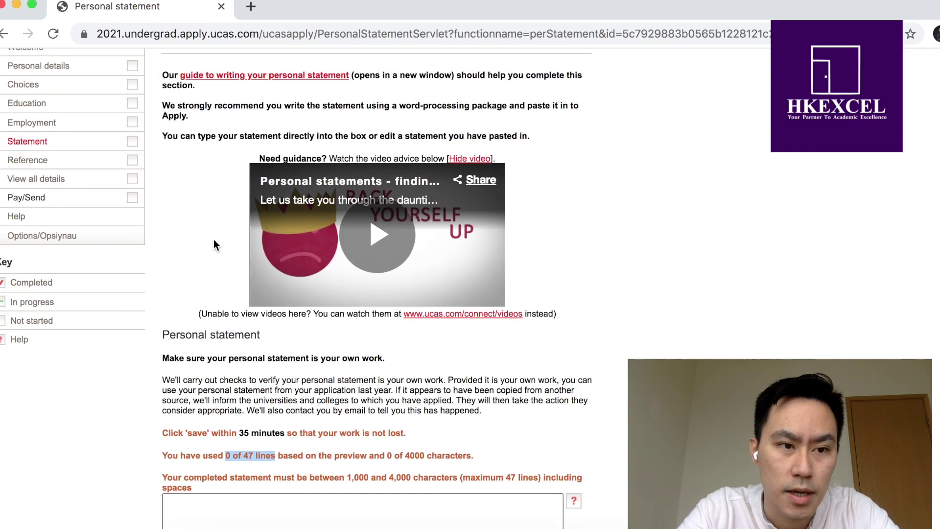
scroll(213, 243, up, 2)
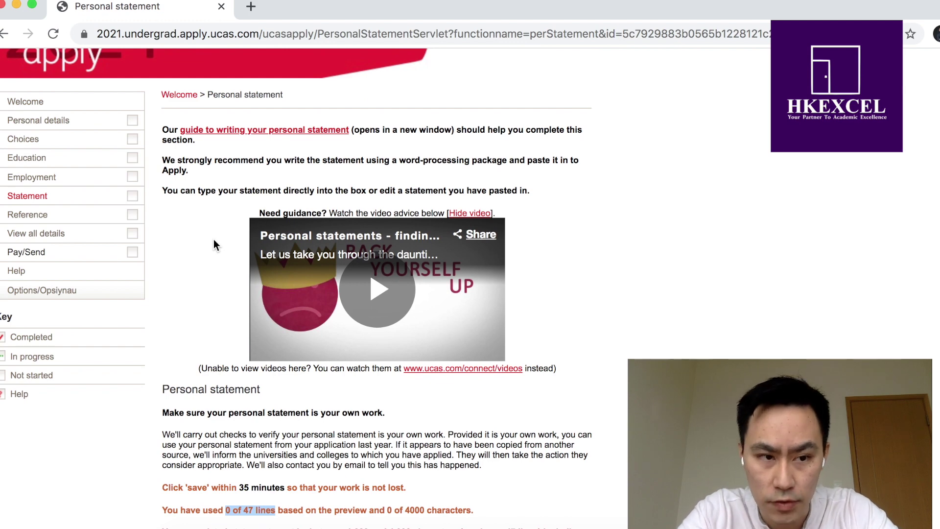
Go to the Reference section and examine the Referee details, highlighting the Post/occupation/relationship label
click(37, 216)
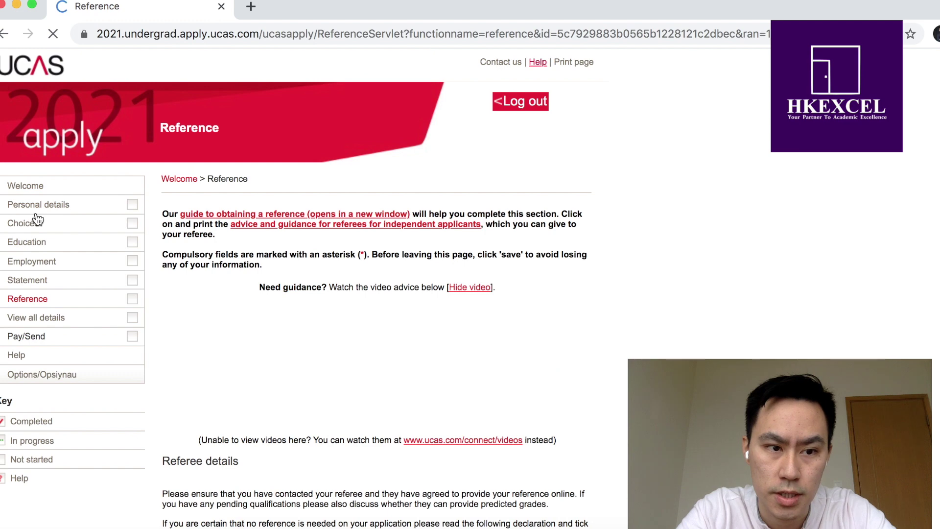
scroll(318, 315, down, 3)
scroll(319, 315, down, 2)
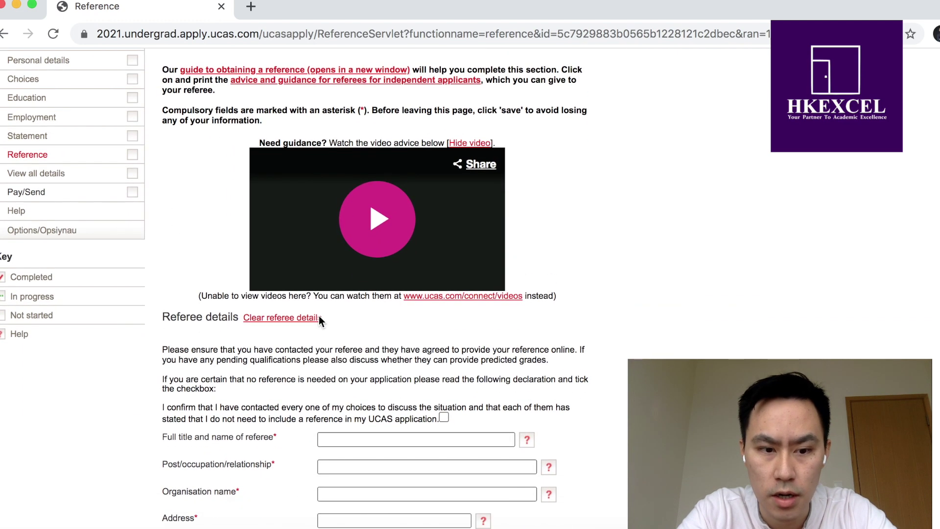
drag(180, 439, 187, 462)
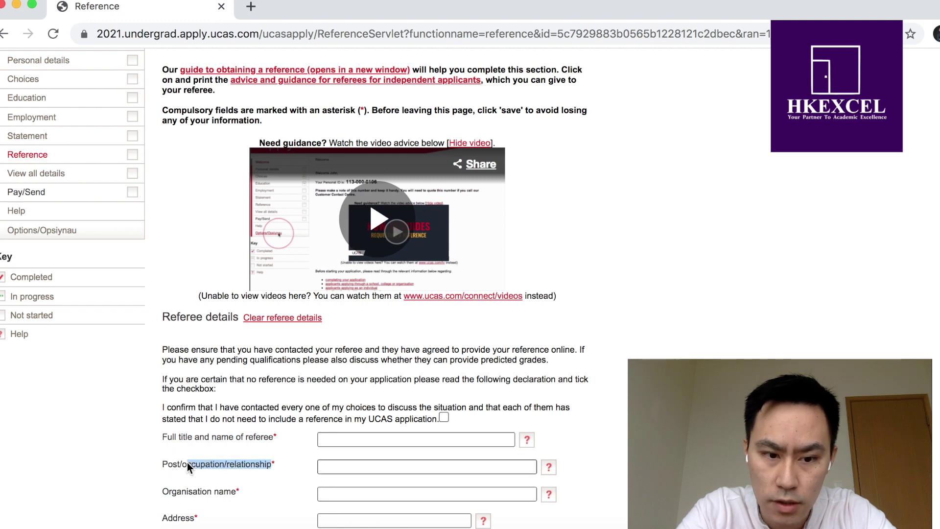
Examine the remaining Referee details fields, from organisation name and address through telephone, fax and email address to the interview unavailability dates
scroll(187, 462, down, 2)
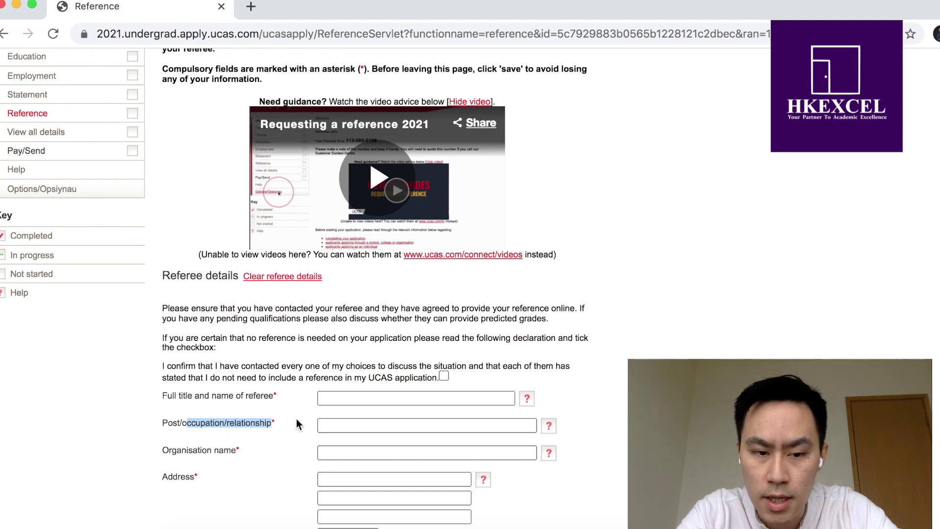
scroll(296, 424, down, 2)
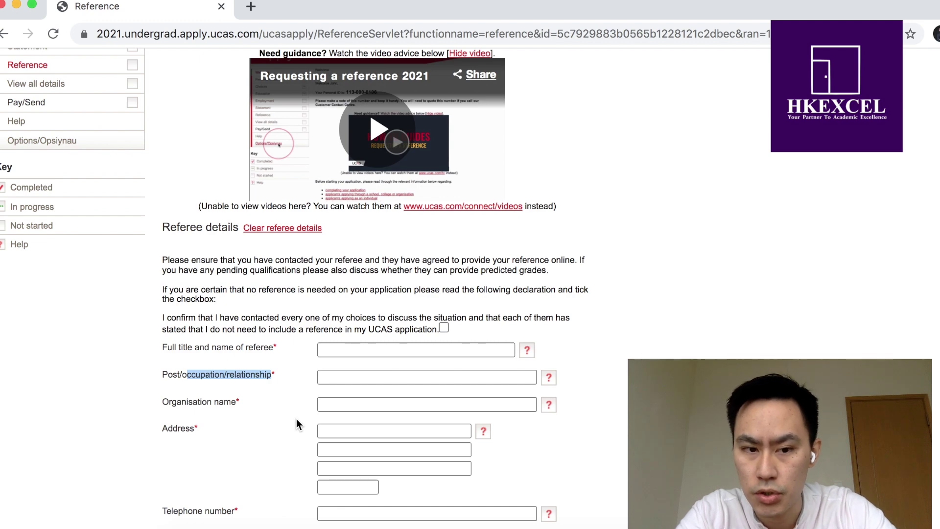
scroll(296, 421, down, 4)
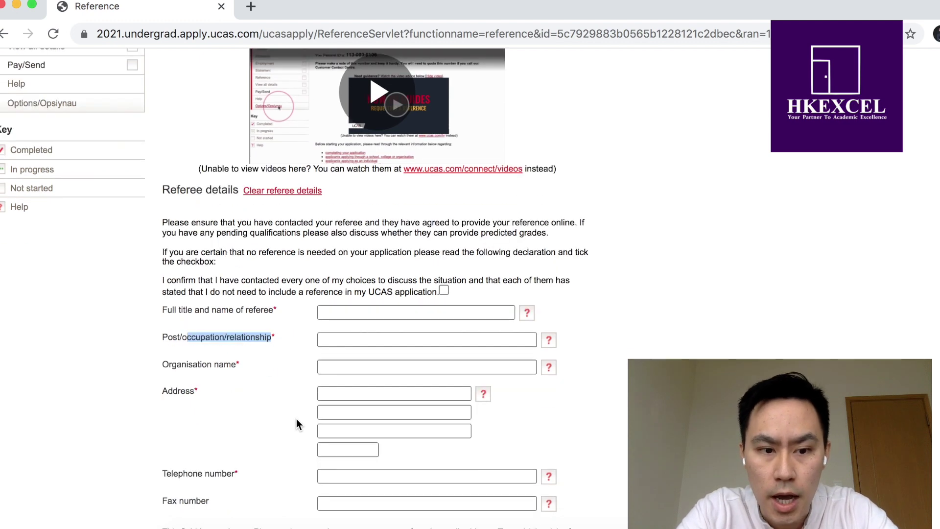
scroll(297, 424, down, 3)
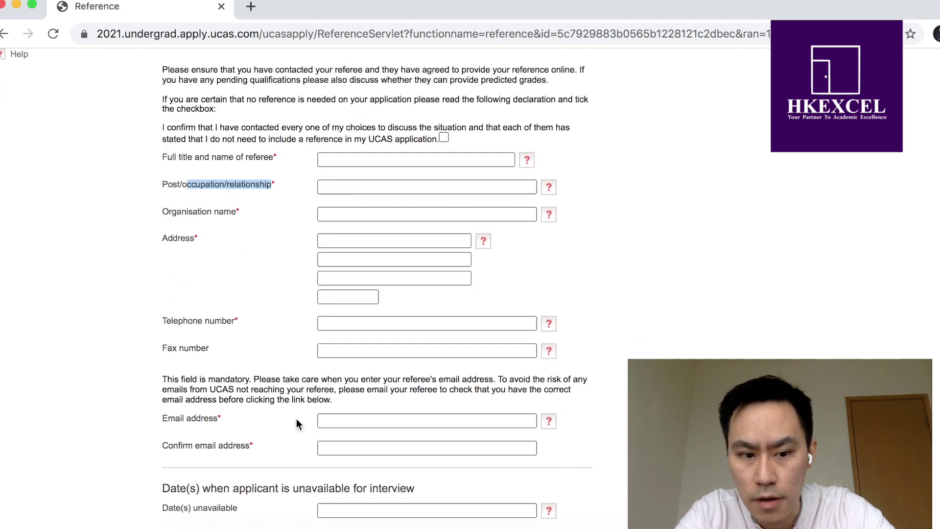
scroll(296, 421, up, 5)
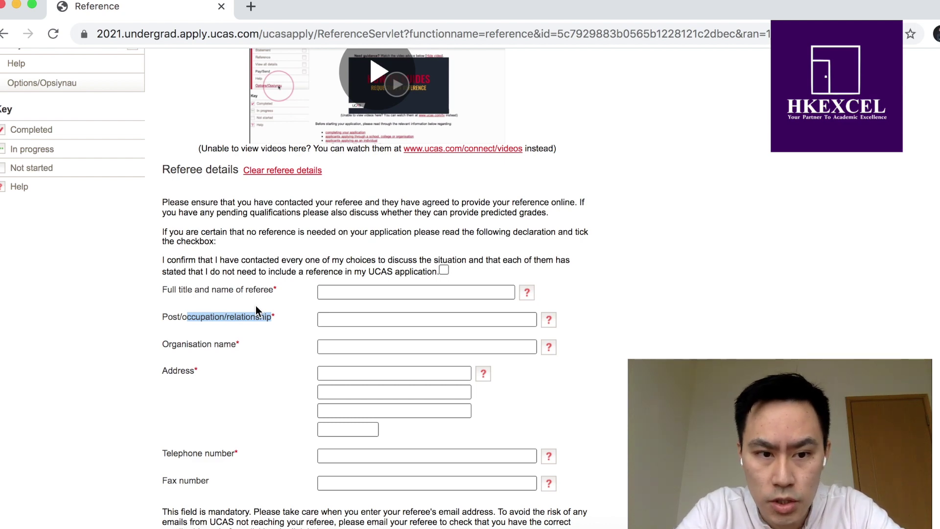
scroll(256, 307, down, 1)
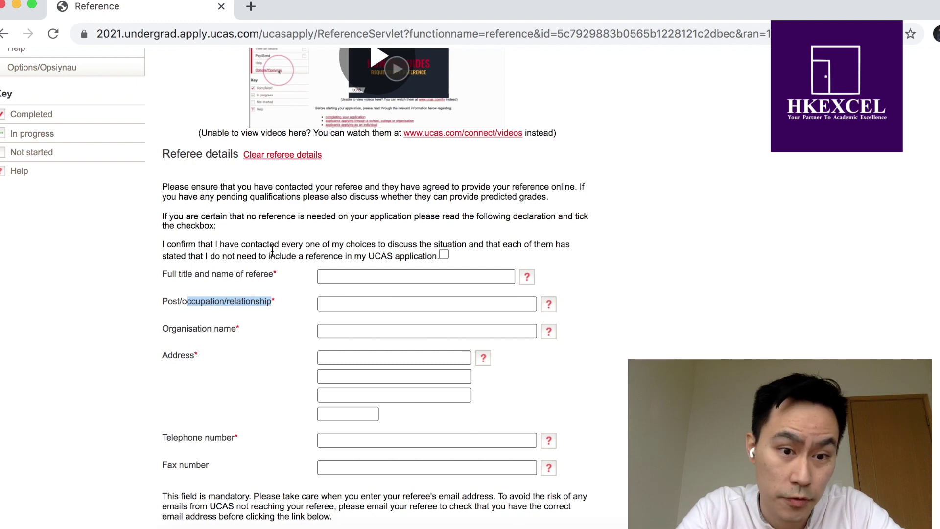